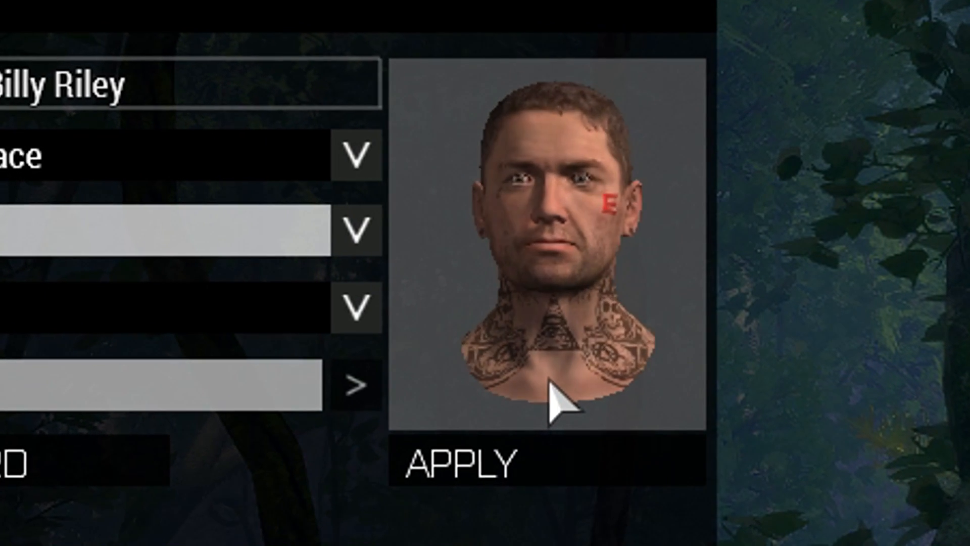
click(496, 452)
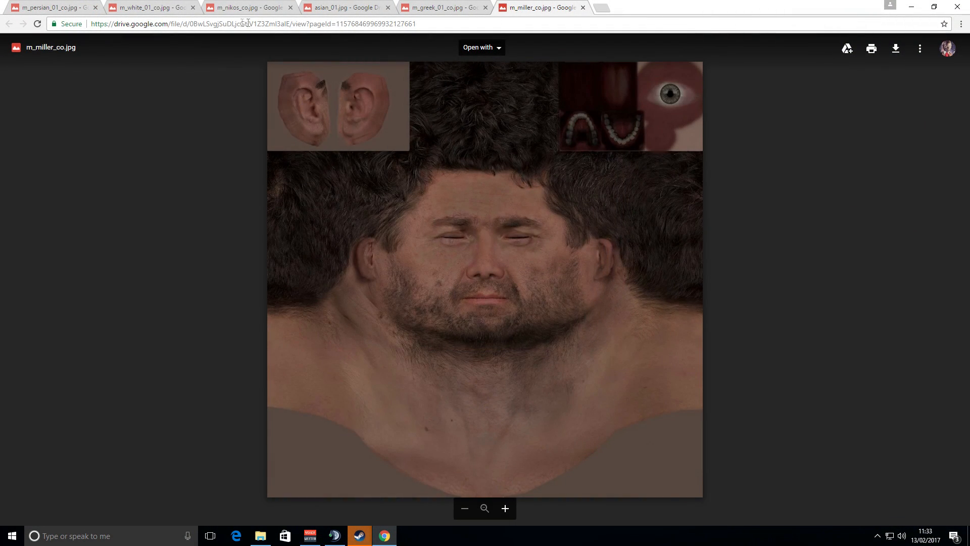
Browse the open face texture tabs to compare the different character skin images.
click(436, 8)
click(352, 10)
click(251, 9)
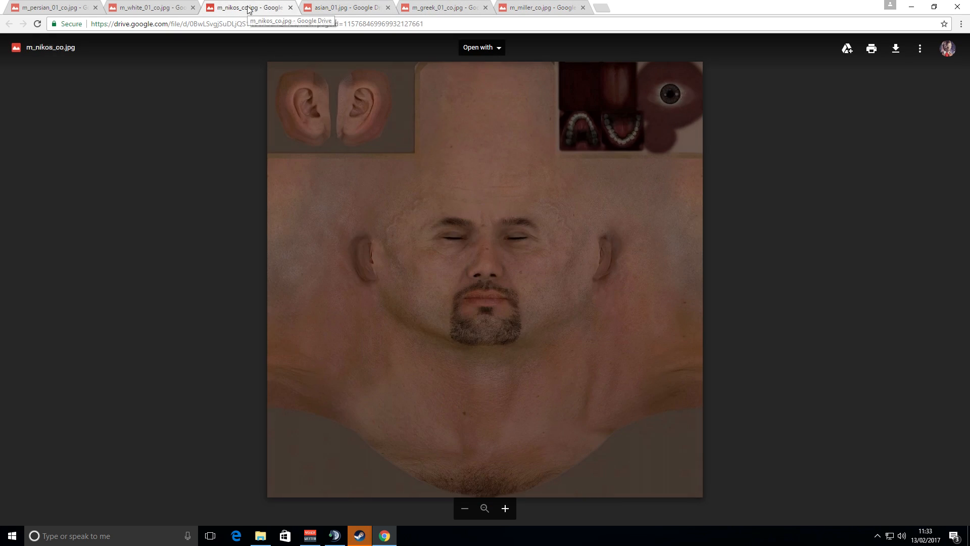
click(161, 11)
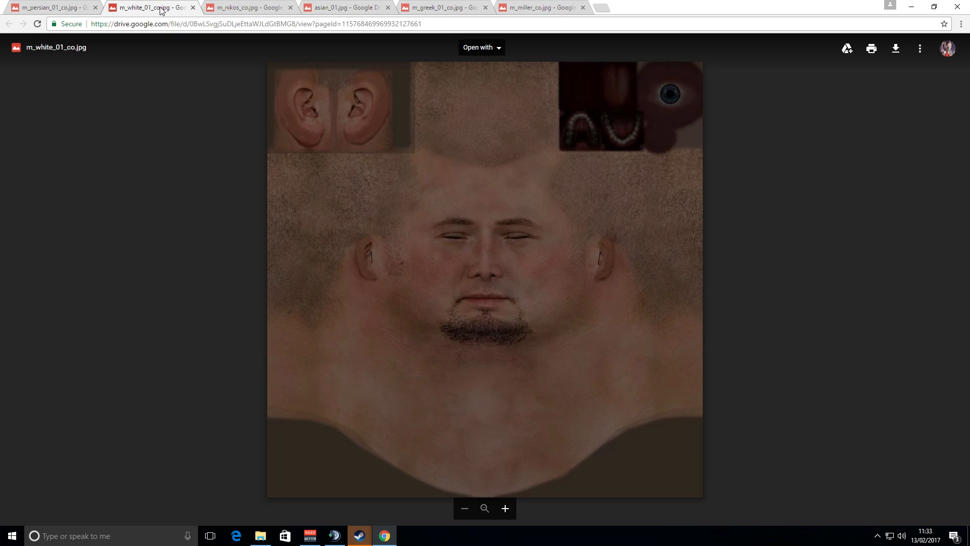
click(49, 10)
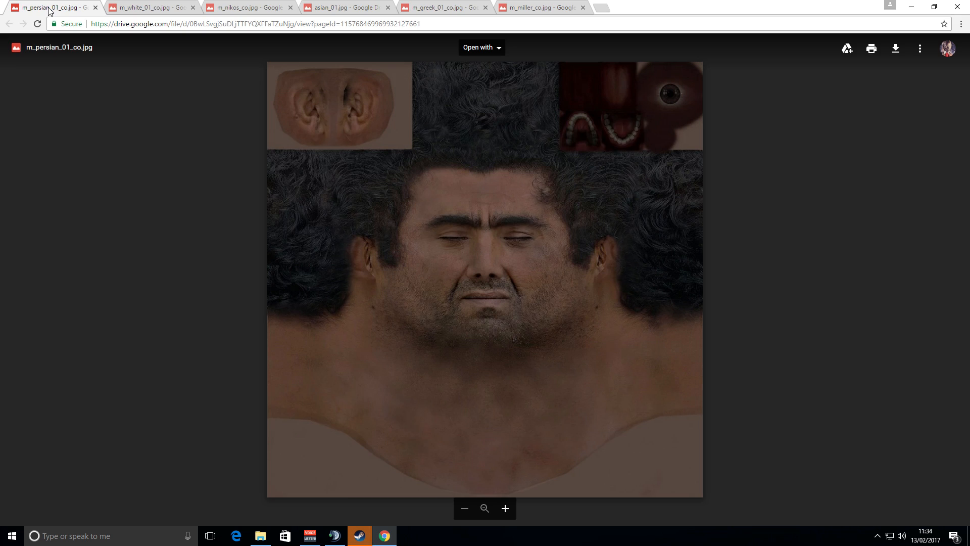
click(141, 10)
click(238, 10)
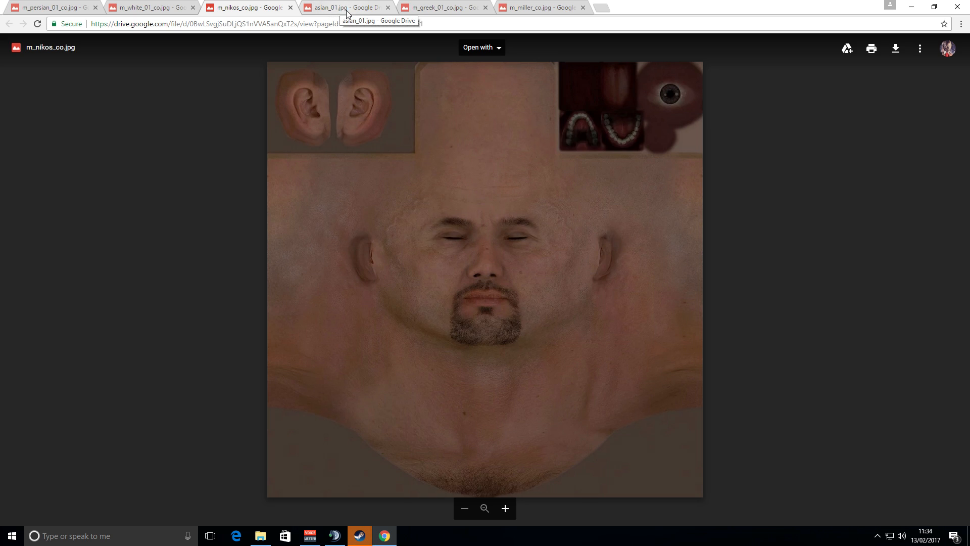
click(347, 11)
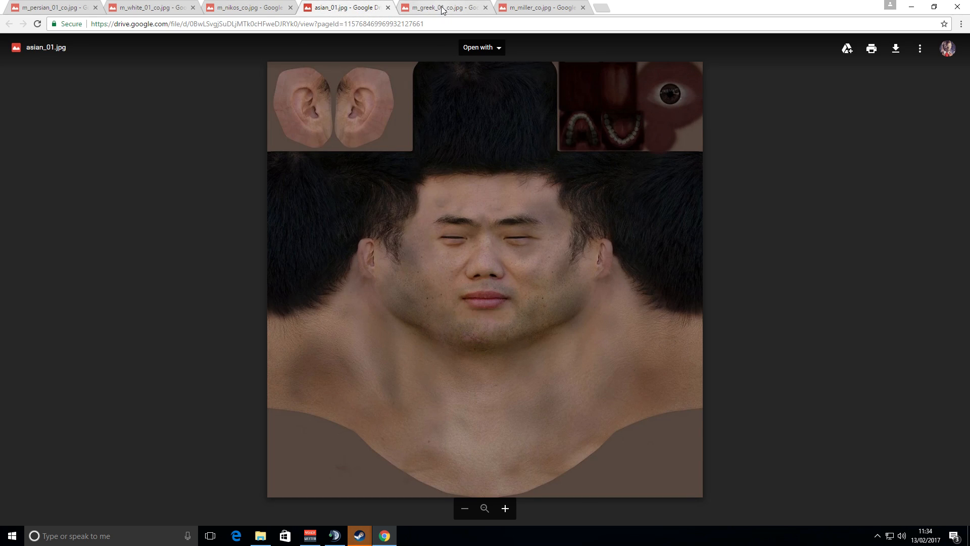
Download the m_miller_co.jpg face texture and close all the browser tabs.
click(539, 8)
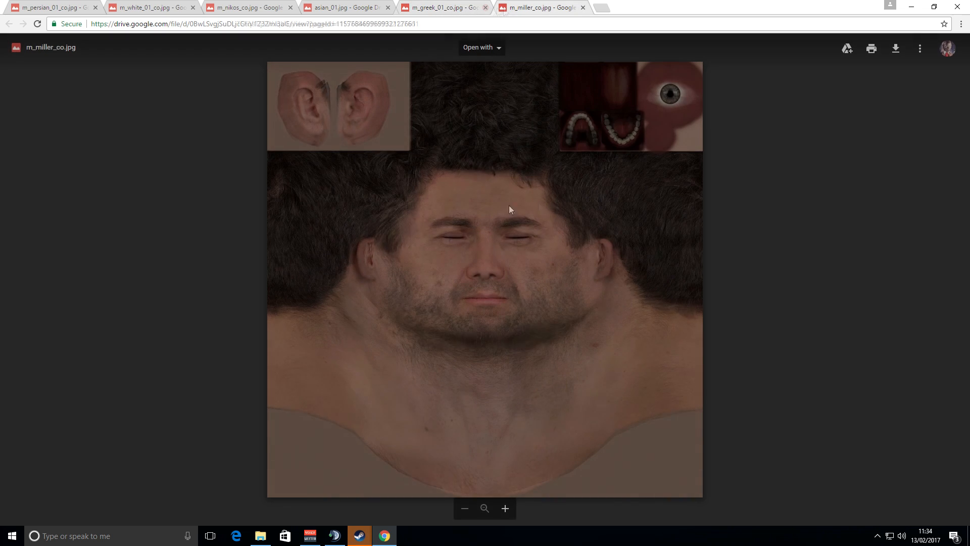
click(900, 52)
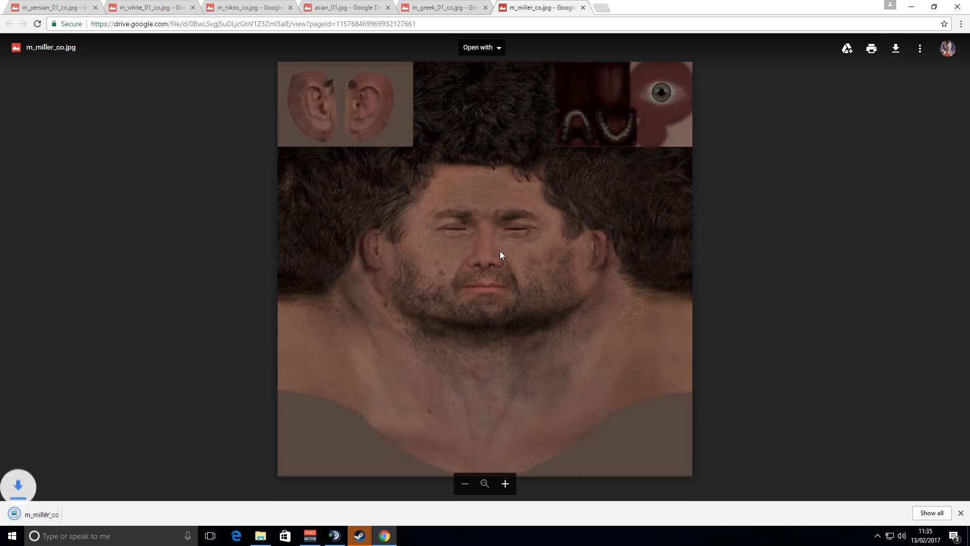
click(583, 7)
click(486, 7)
click(387, 7)
click(291, 7)
click(193, 7)
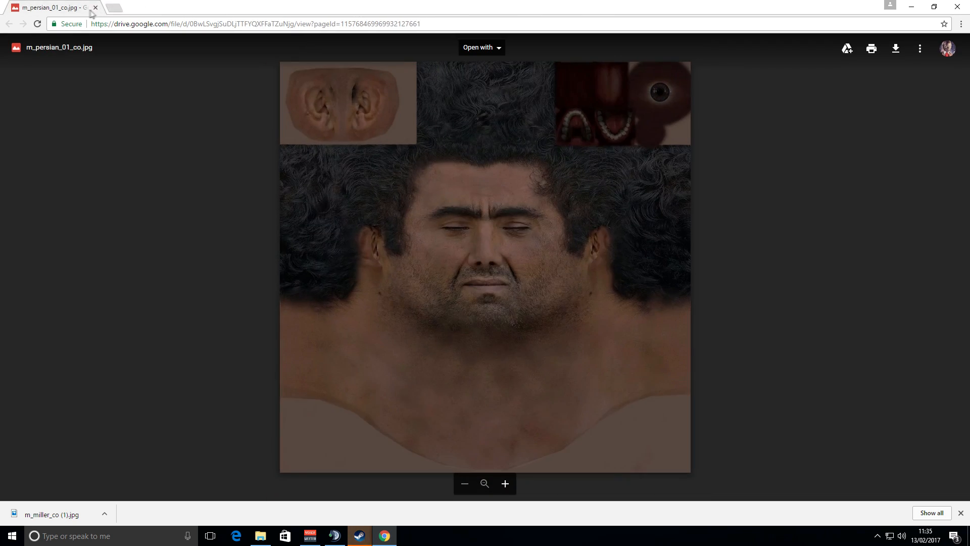
click(95, 7)
Move the m_miller_co image from the Downloads folder into the Pictures folder.
click(260, 536)
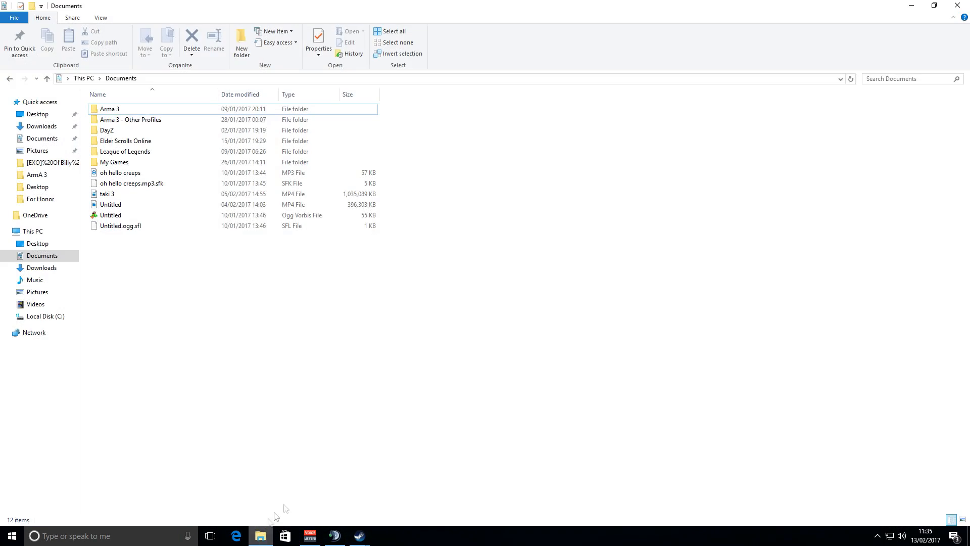
click(42, 266)
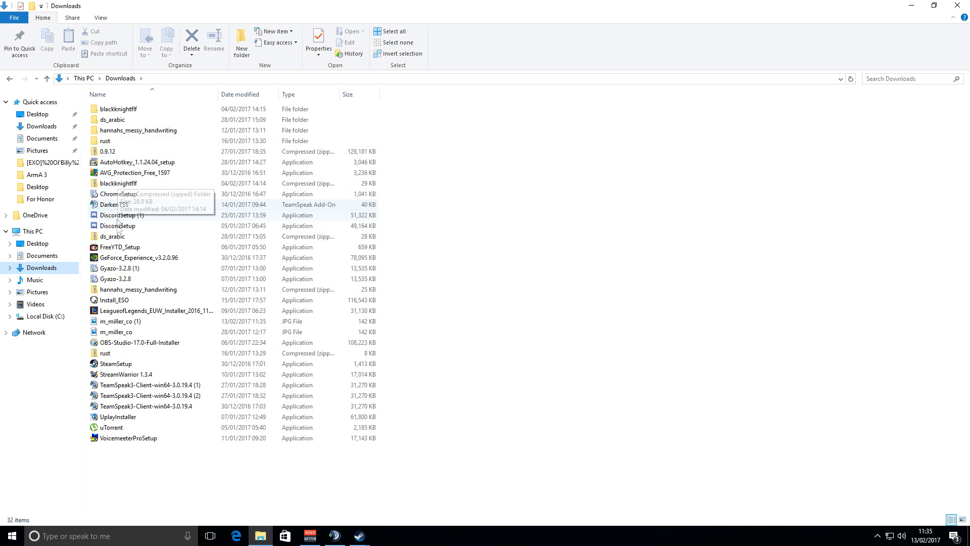
click(138, 332)
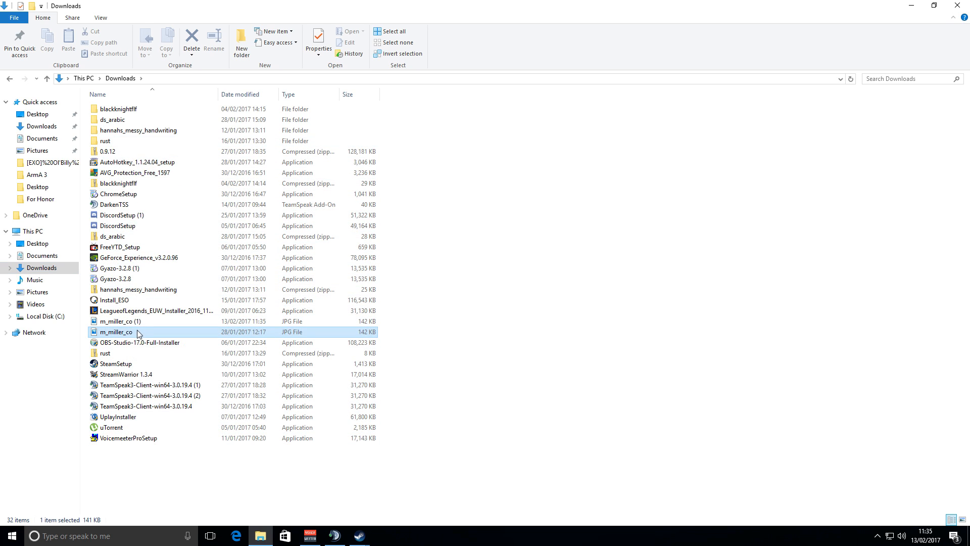
drag(130, 335, 45, 298)
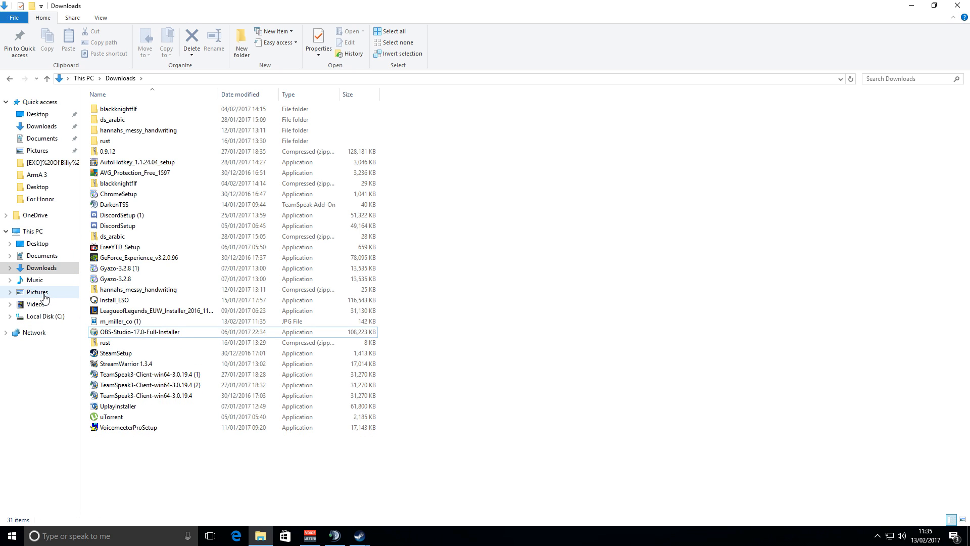
click(44, 295)
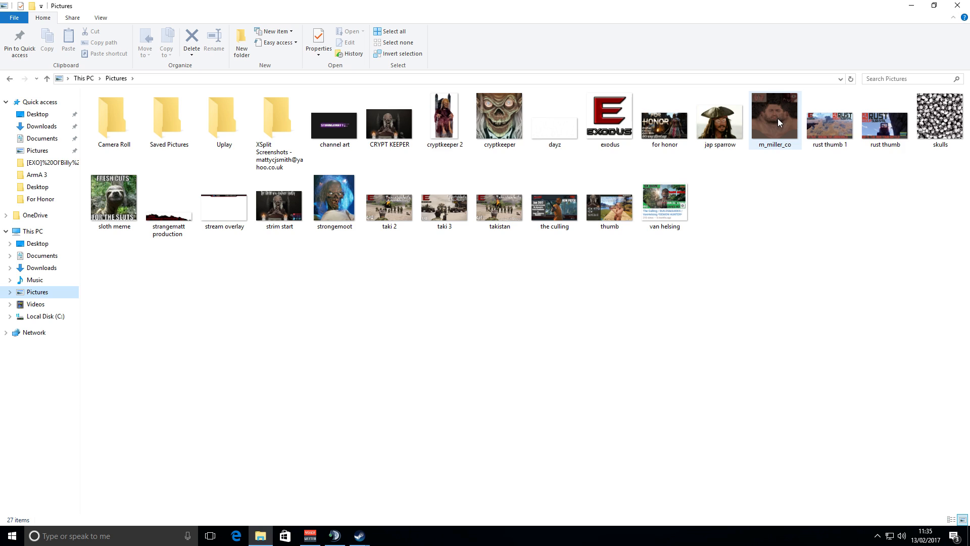
Open the m_miller_co image from Pictures in paint.net.
right_click(778, 122)
mouse_move(836, 256)
click(708, 272)
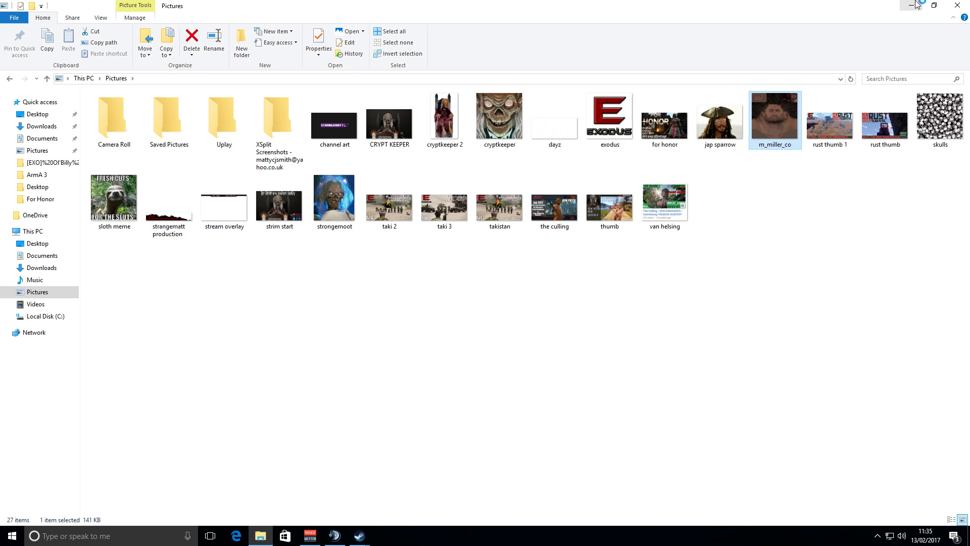
click(913, 5)
click(400, 198)
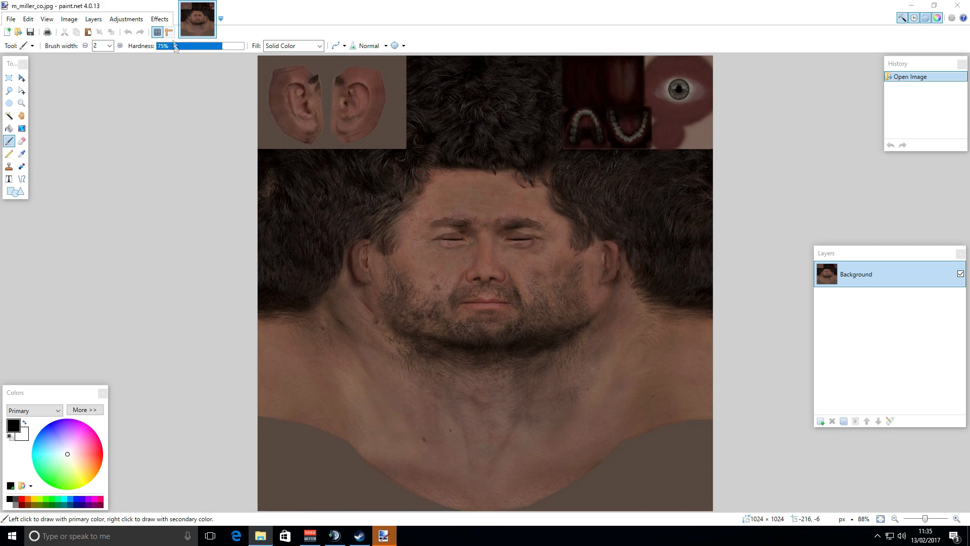
Resize the face texture to 500 × 500 pixels with the aspect ratio maintained.
click(70, 21)
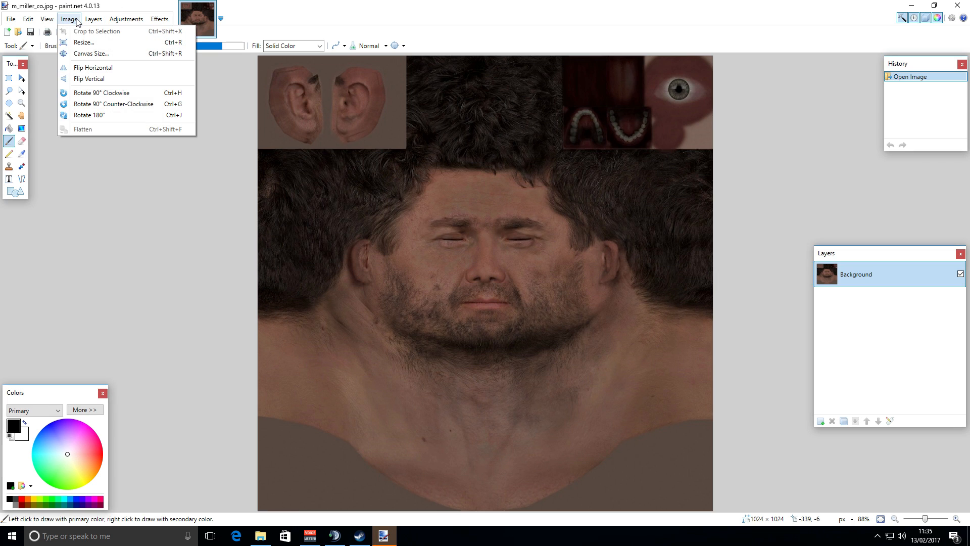
click(82, 43)
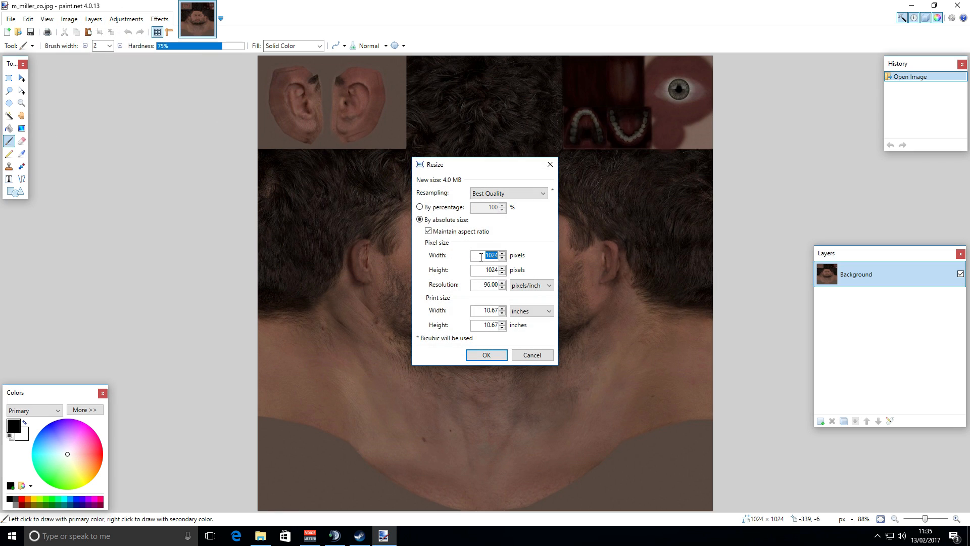
text(500)
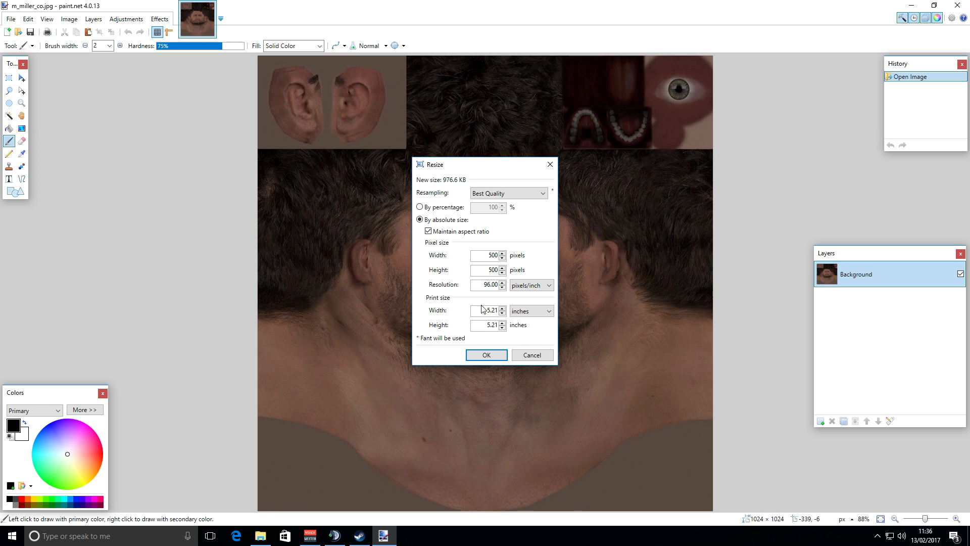
click(499, 359)
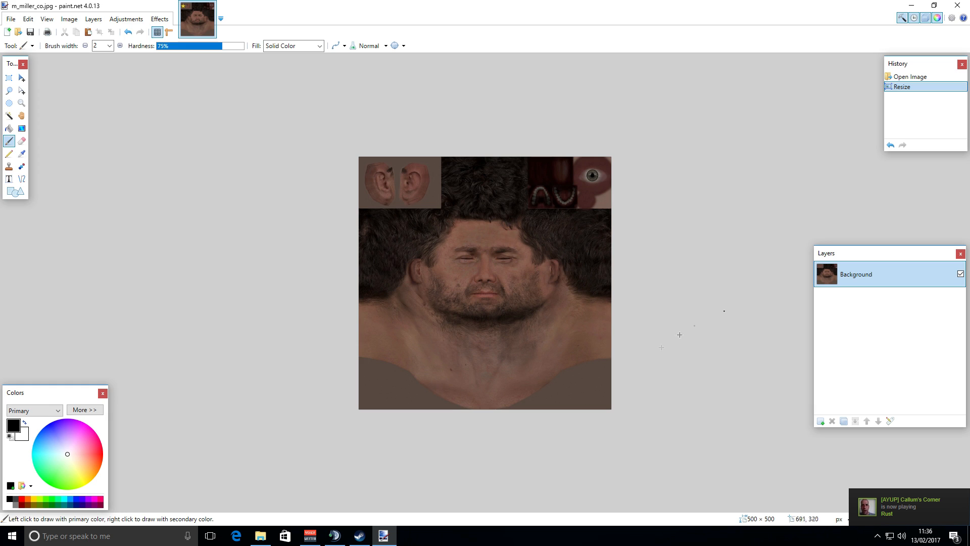
Launch Chrome and go to the Google homepage.
click(140, 541)
text(c)
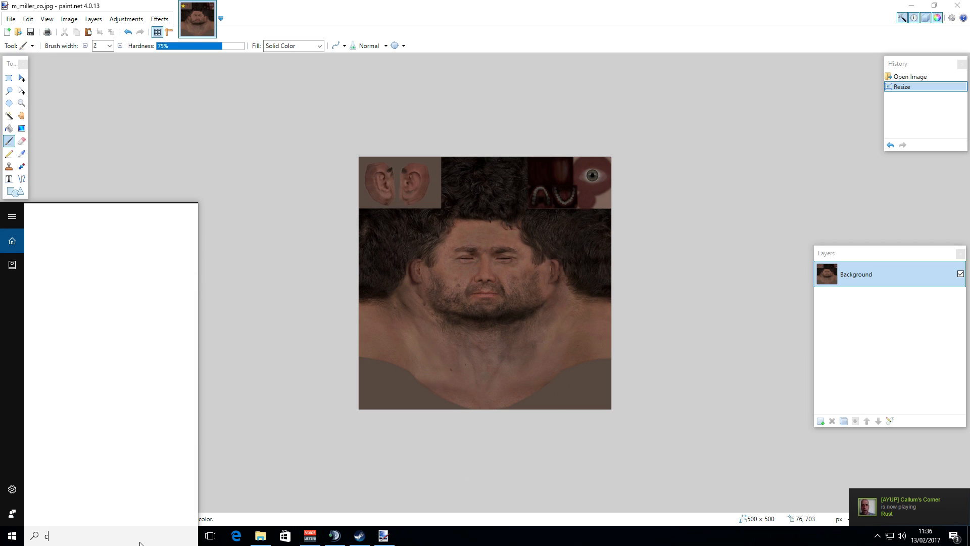
text(hrome)
key(Return)
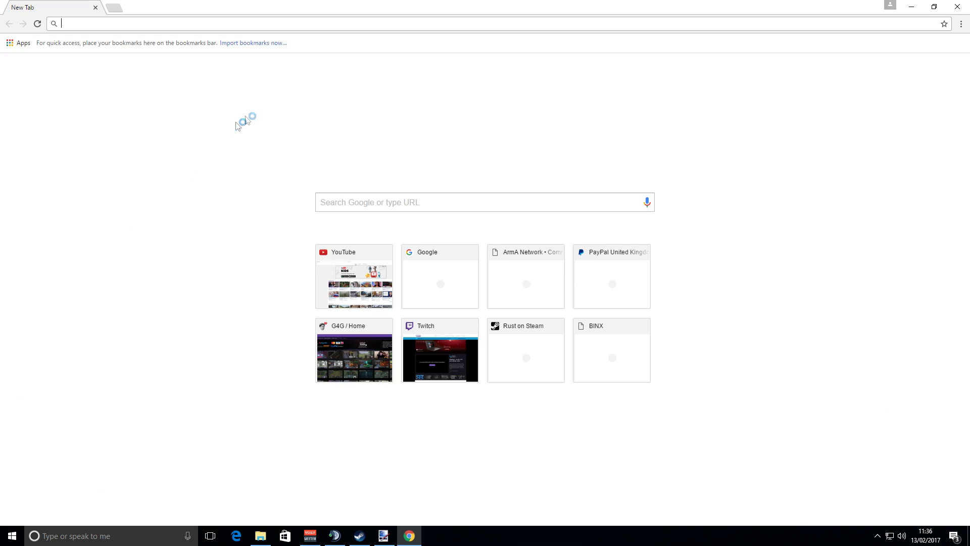
text(go)
key(Return)
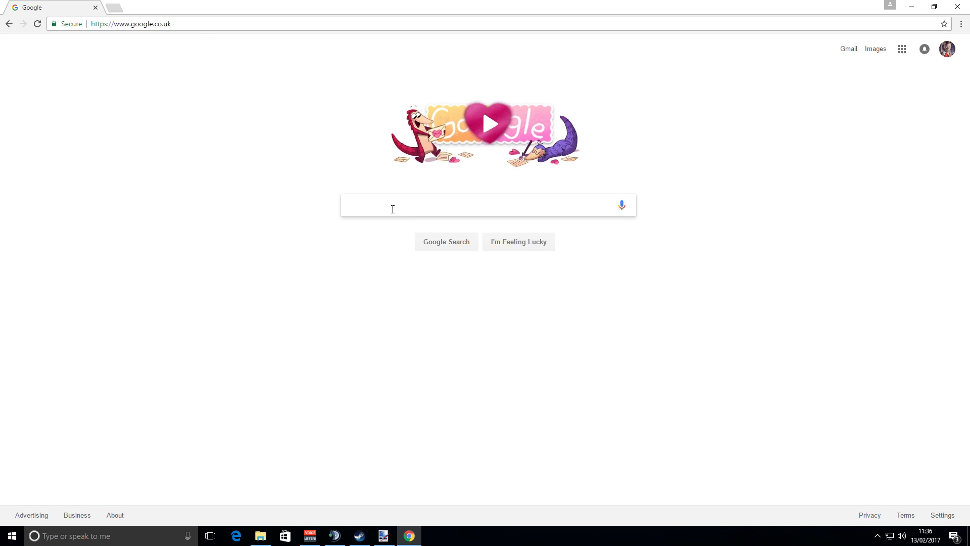
Search Google for "tattoo png" and switch to the image results.
text(tattoo )
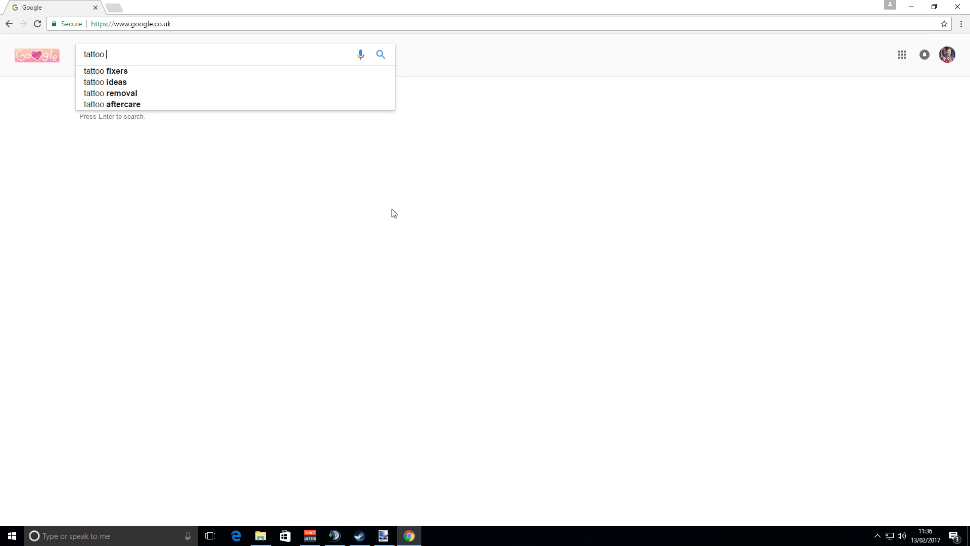
text(png)
key(Return)
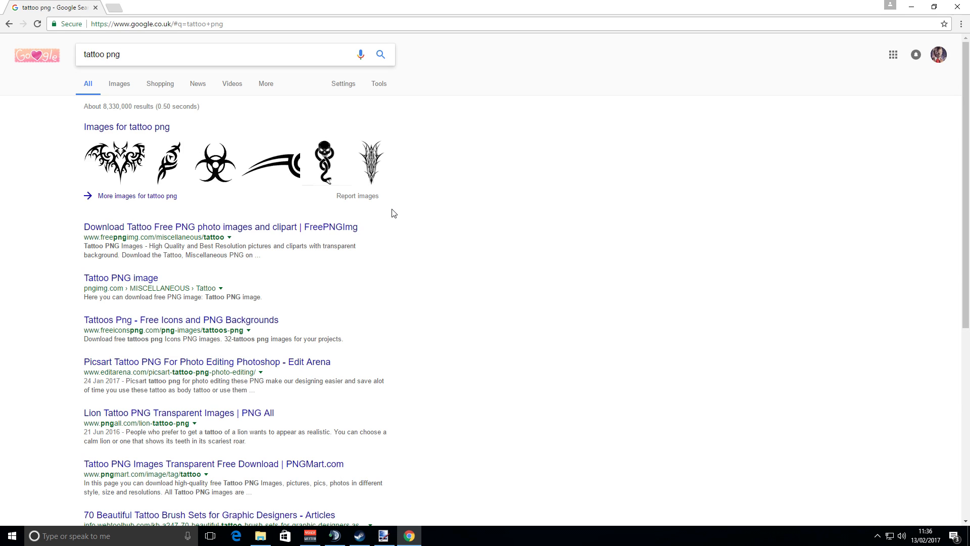
click(120, 84)
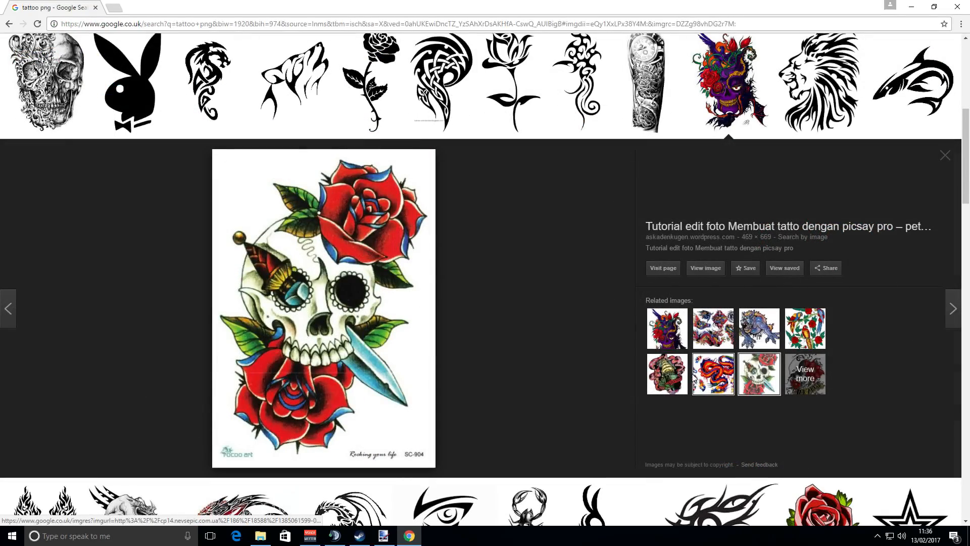
Open the USS Awesome tattoo among the related images and copy the image.
click(670, 370)
right_click(329, 322)
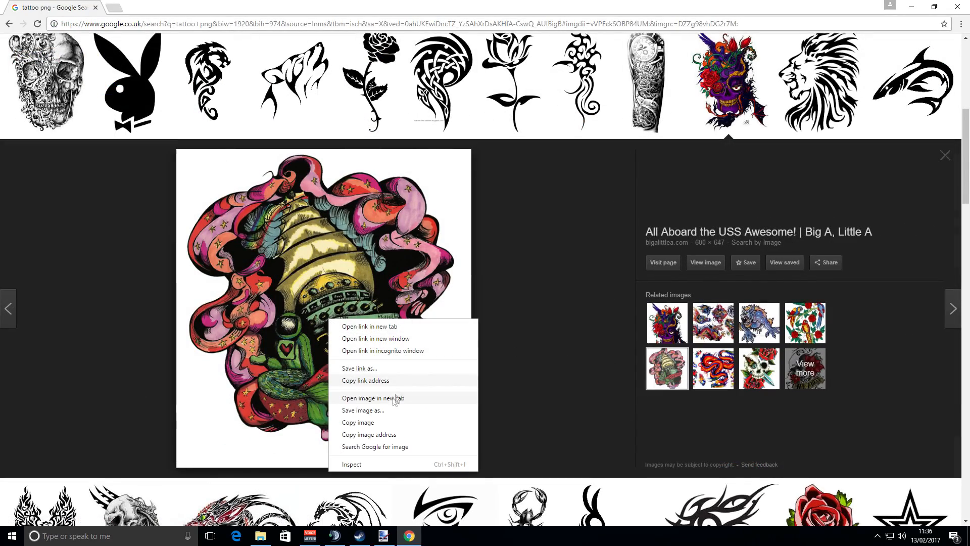
click(369, 422)
Create a new 600 × 647 pixel image in paint.net and paste the copied tattoo into it.
click(392, 536)
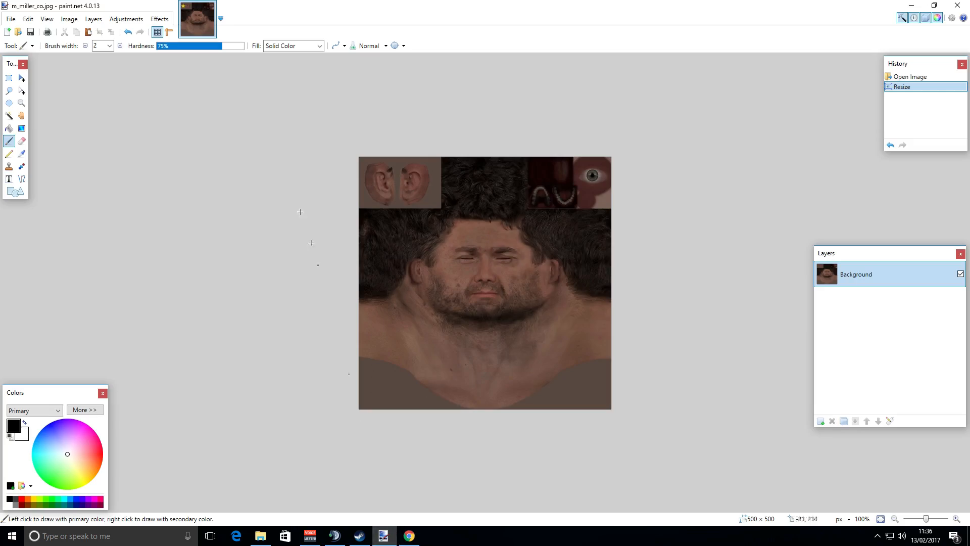
click(10, 19)
click(21, 31)
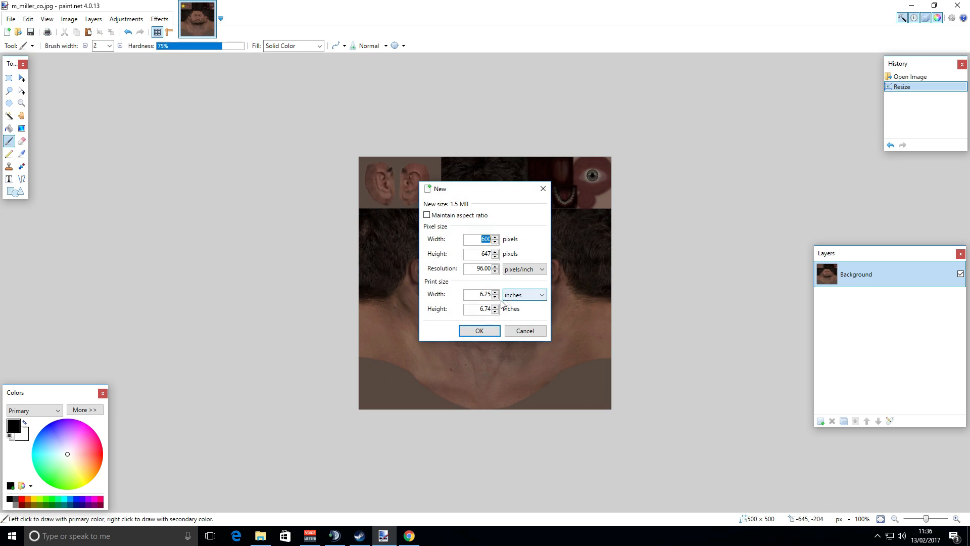
click(476, 330)
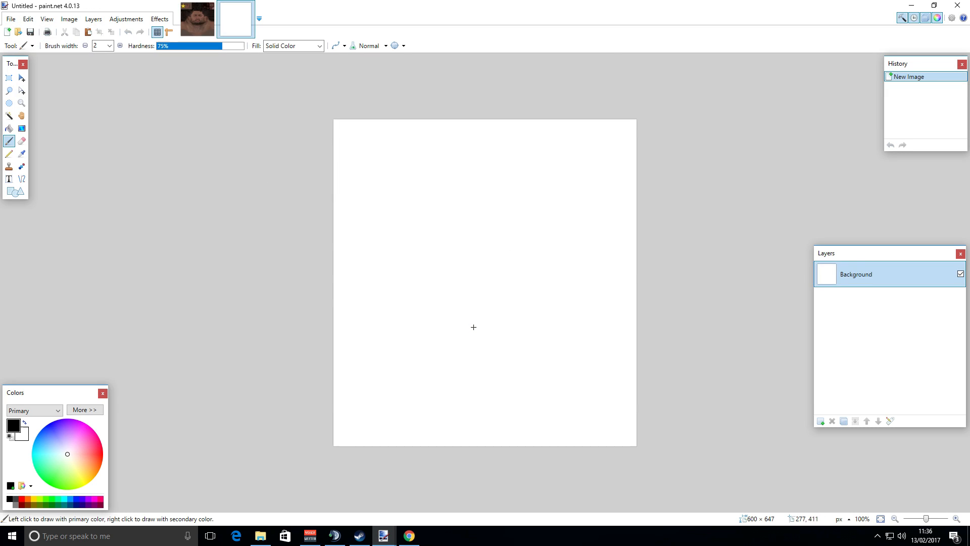
key(ctrl+v)
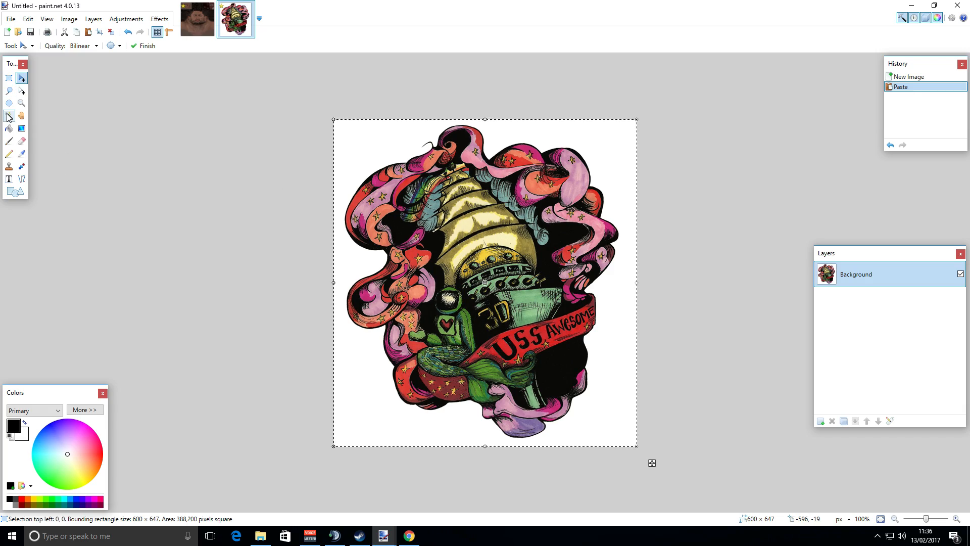
Select the white background around the tattoo with the Magic Wand and erase it.
click(9, 116)
click(445, 226)
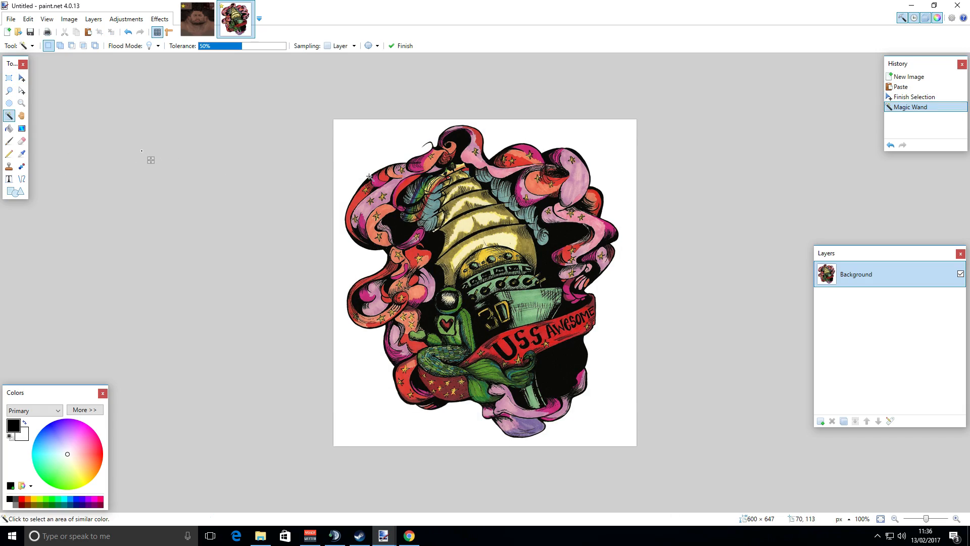
click(476, 211)
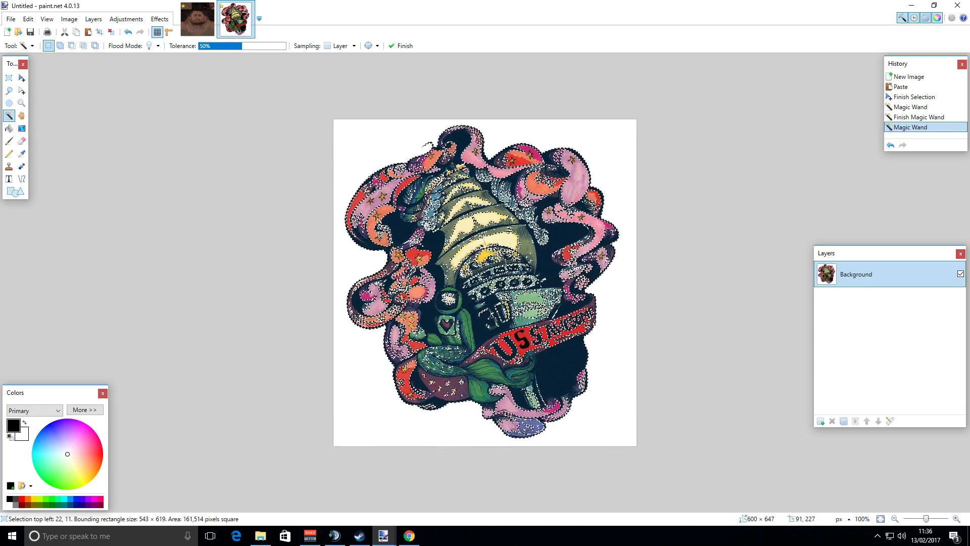
click(338, 202)
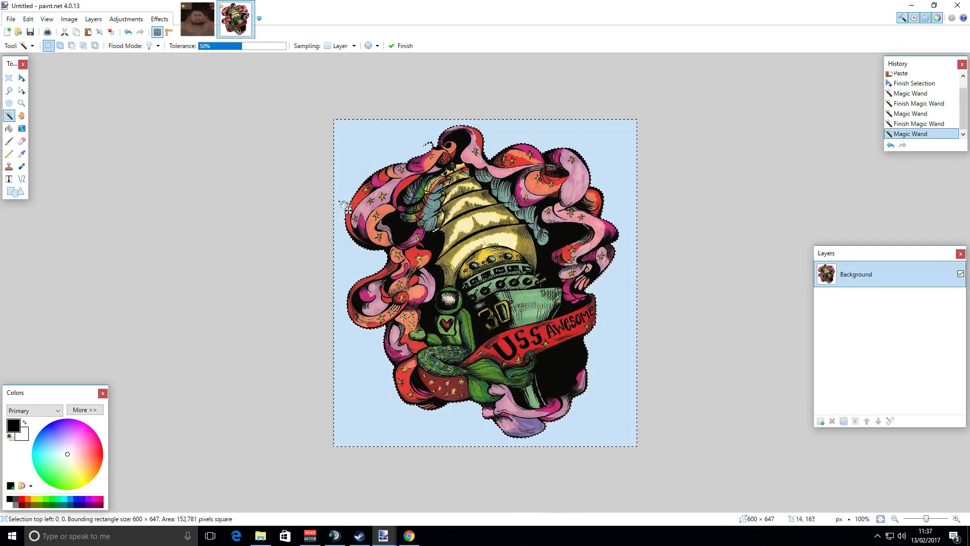
key(Delete)
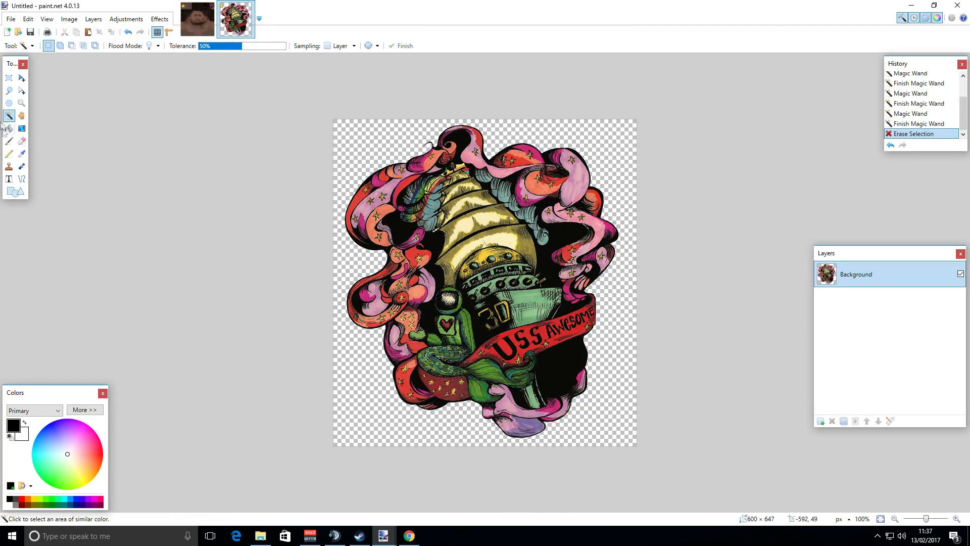
Select the entire tattoo canvas and switch to the m_miller_co texture image.
click(8, 78)
drag(326, 108, 718, 491)
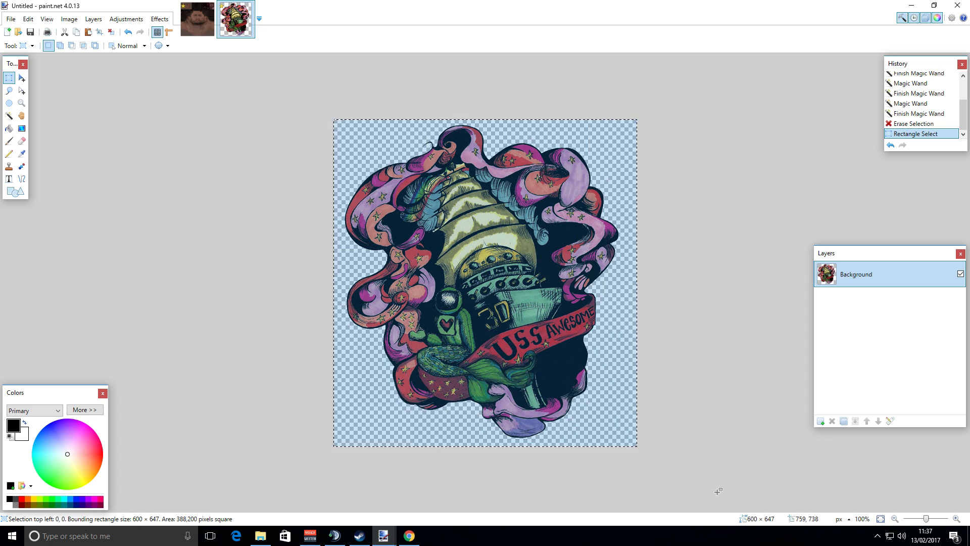
click(182, 23)
Add a new layer to the texture and paste the tattoo into it, keeping the canvas size.
click(821, 421)
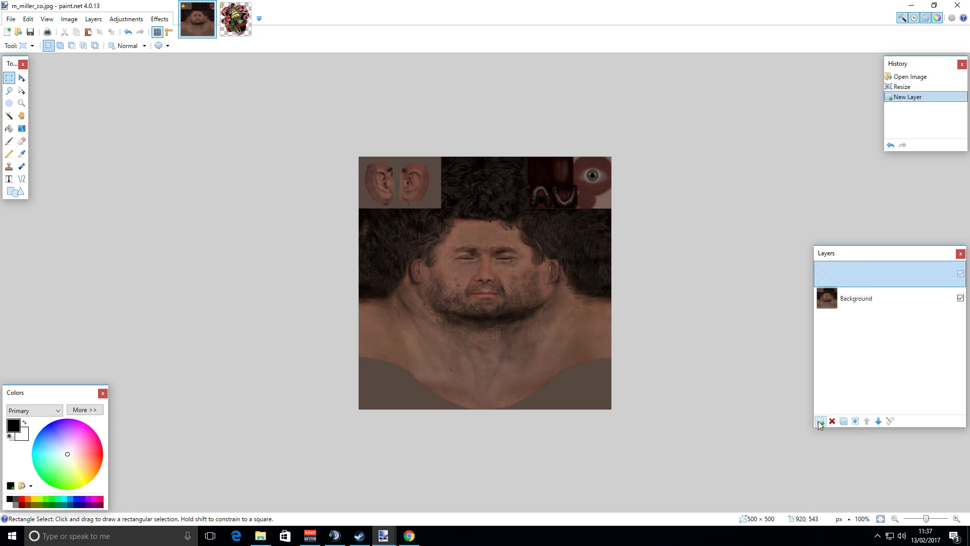
key(ctrl+v)
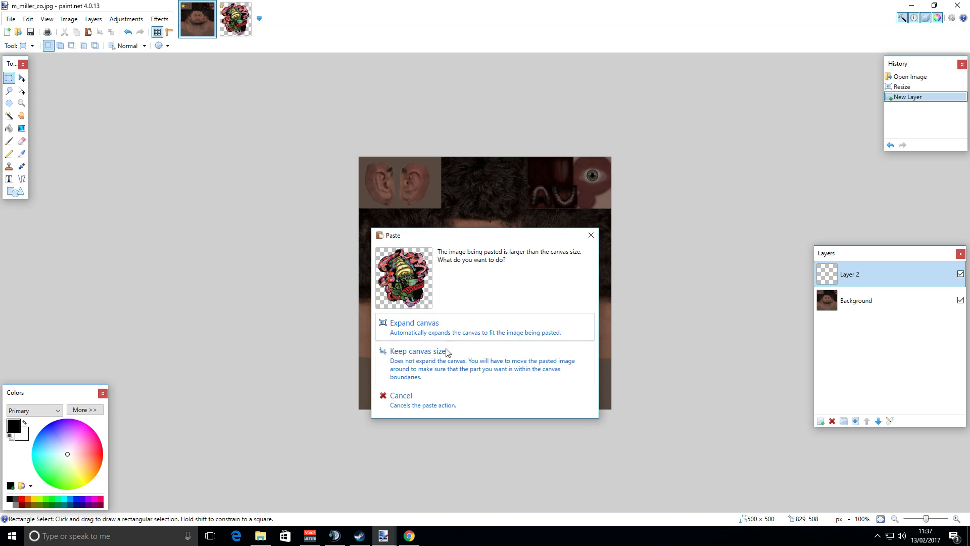
click(418, 351)
Shrink the pasted tattoo to about 123 × 123 pixels and move it onto the right side of the neck.
drag(361, 158, 500, 336)
drag(560, 356, 453, 239)
drag(557, 218, 454, 304)
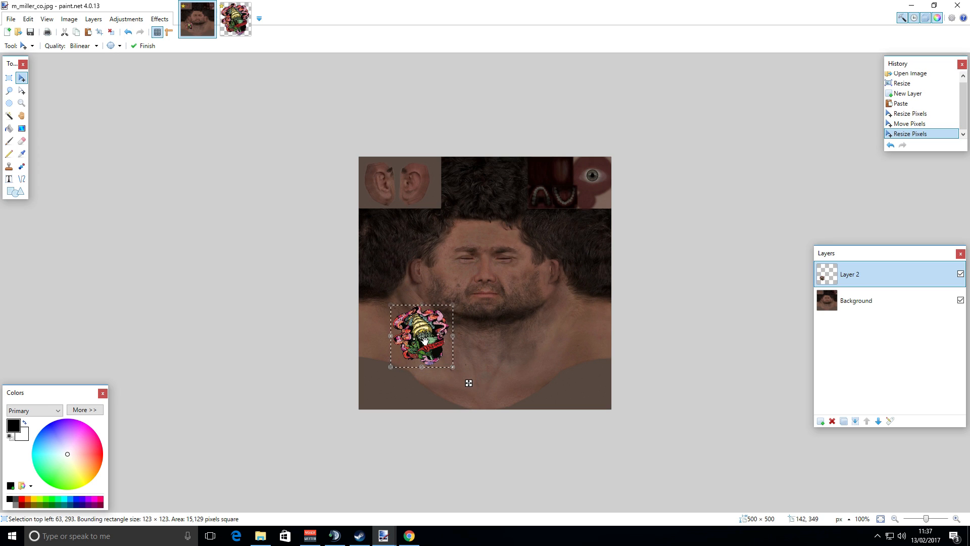
drag(469, 383, 619, 375)
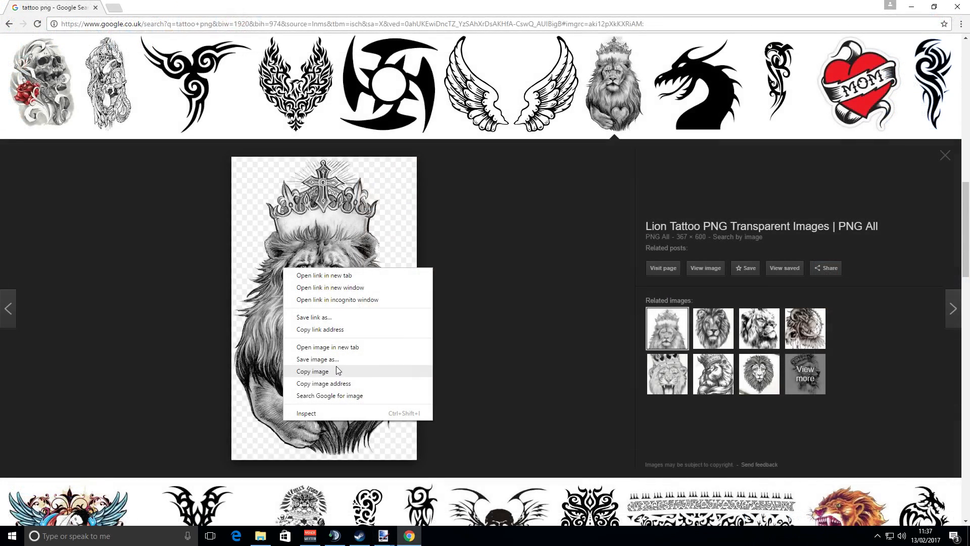
Finish the placement and copy the lion tattoo image from the Google image results.
click(335, 369)
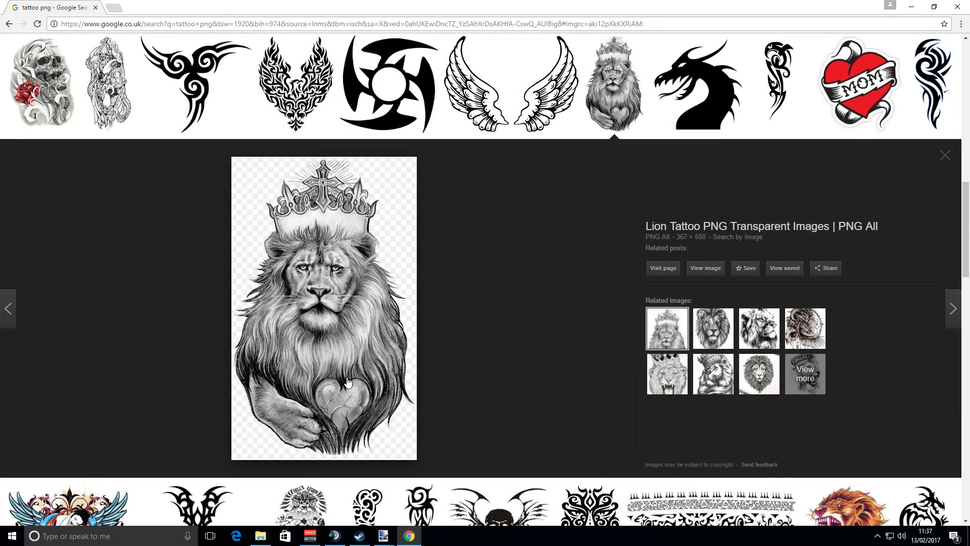
mouse_move(384, 539)
click(354, 486)
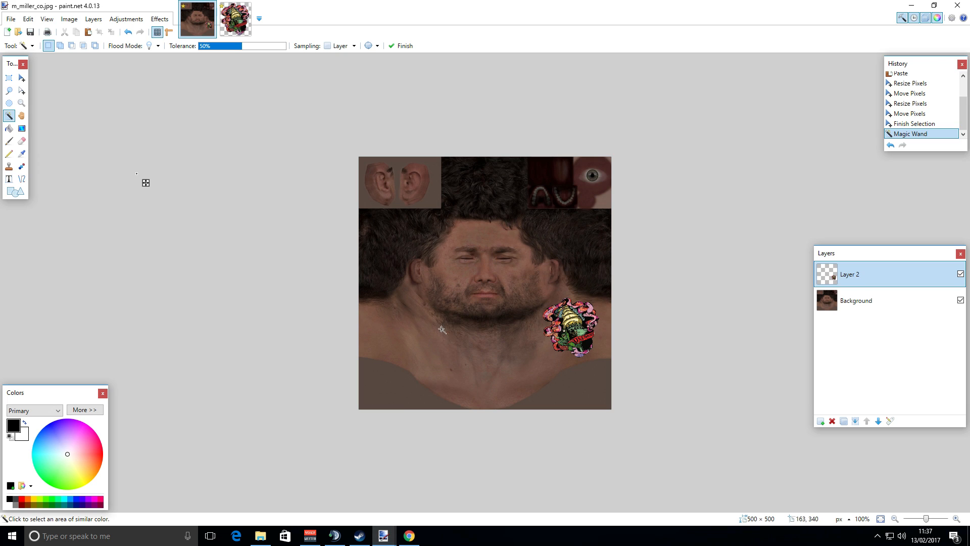
Paste the lion tattoo keeping the canvas size and shrink it to about 96 × 151 pixels.
key(ctrl+v)
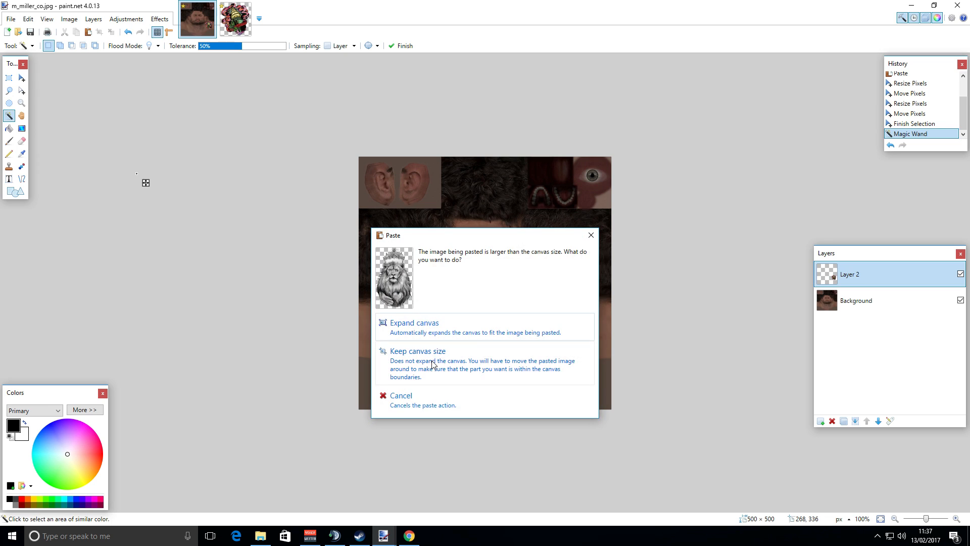
click(433, 364)
drag(537, 156, 427, 341)
drag(404, 381, 421, 317)
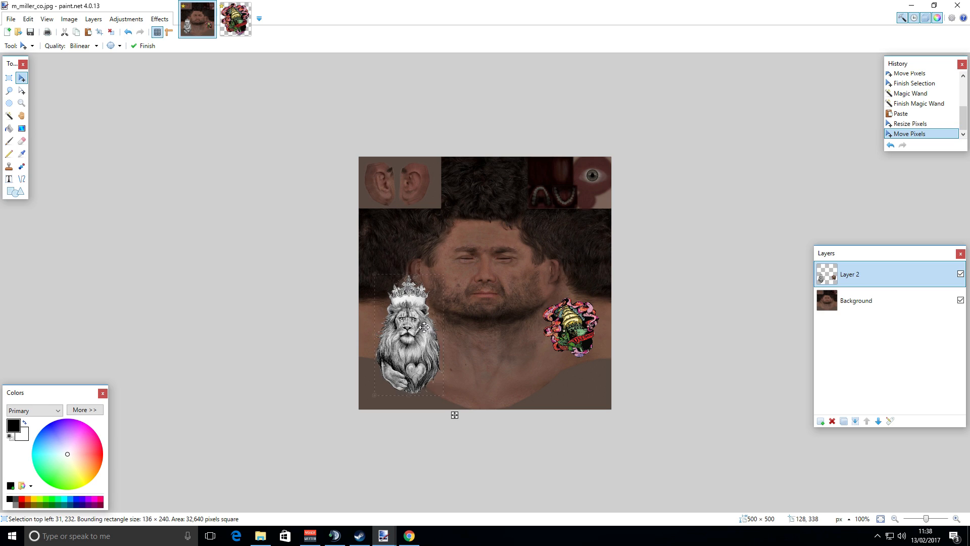
drag(424, 327, 431, 314)
drag(451, 263, 431, 307)
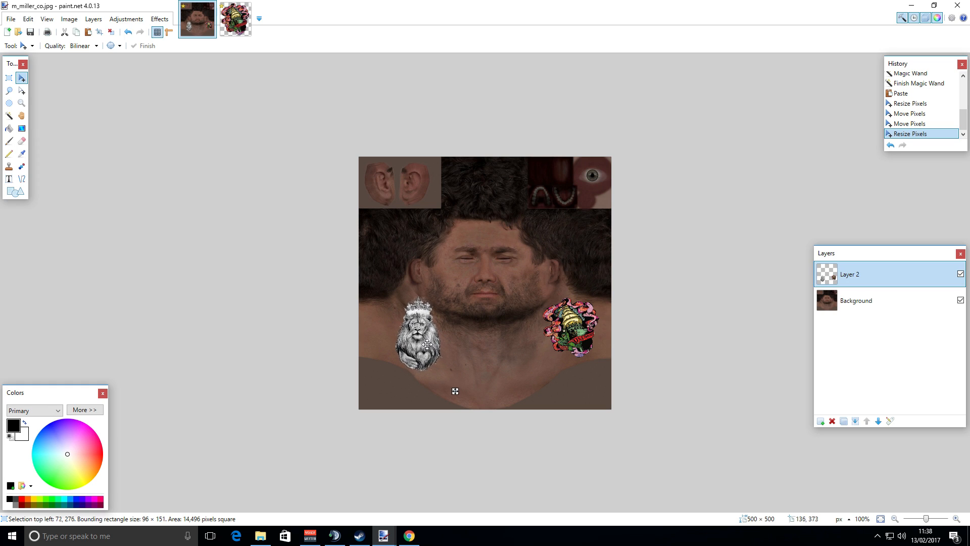
Move the lion tattoo onto the left side of the neck and finish the placement.
click(423, 339)
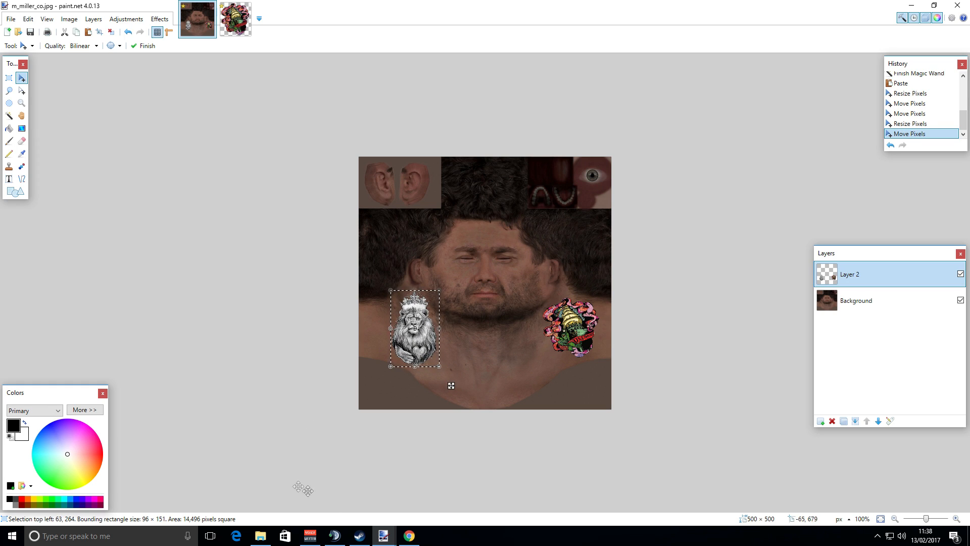
click(9, 117)
click(195, 200)
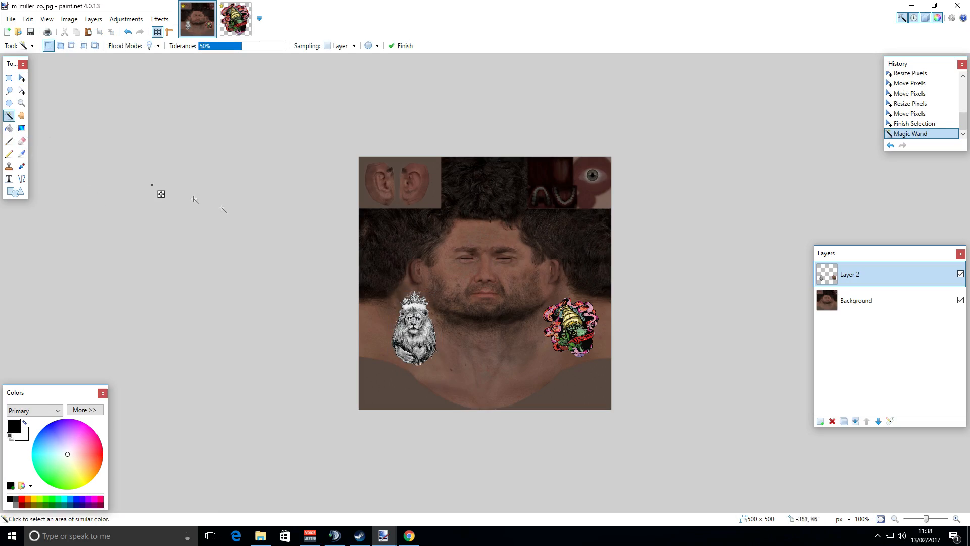
Zoom in on the face, select the Background layer and pick a skin colour from the forehead with the Color Picker.
key(ctrl+plus)
key(ctrl+plus)
key(ctrl+plus)
key(ctrl+plus)
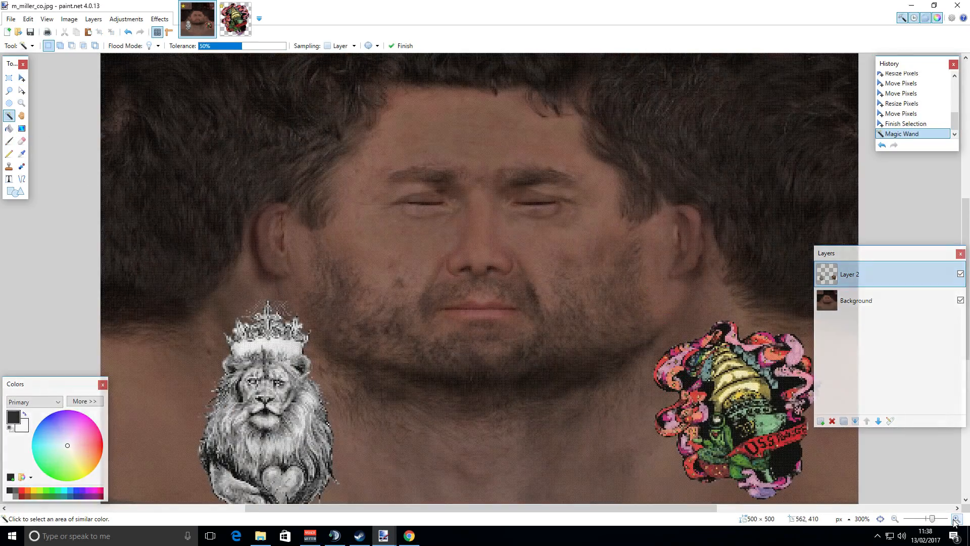
scroll(567, 401, up, 3)
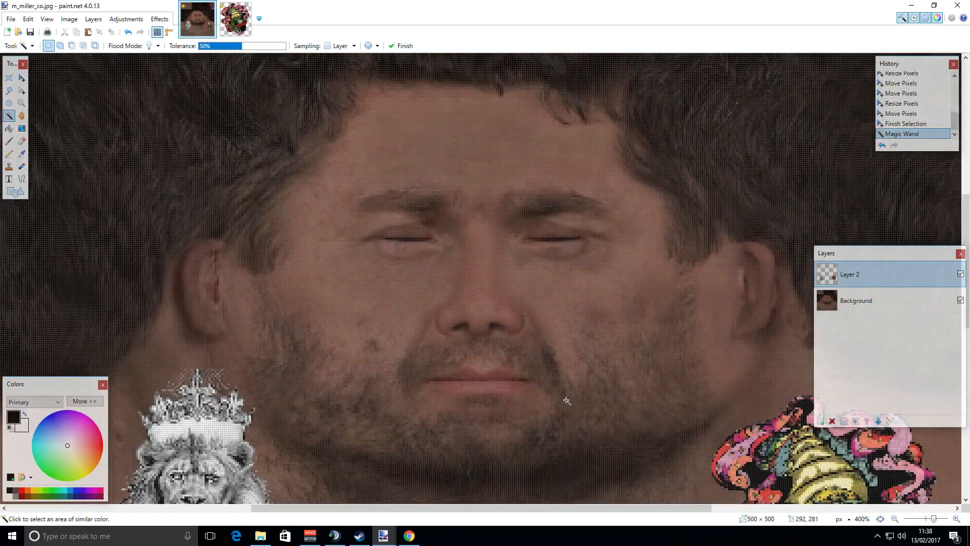
click(8, 141)
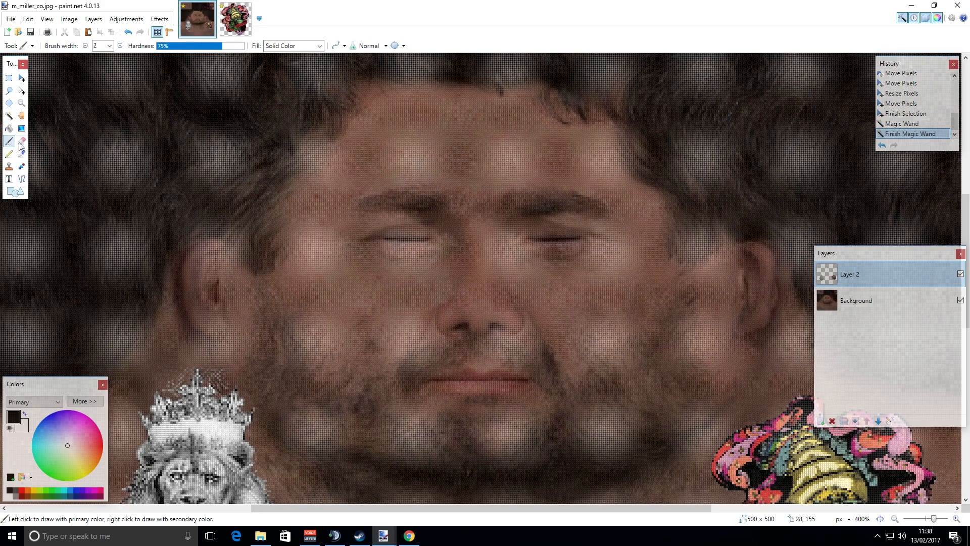
click(22, 153)
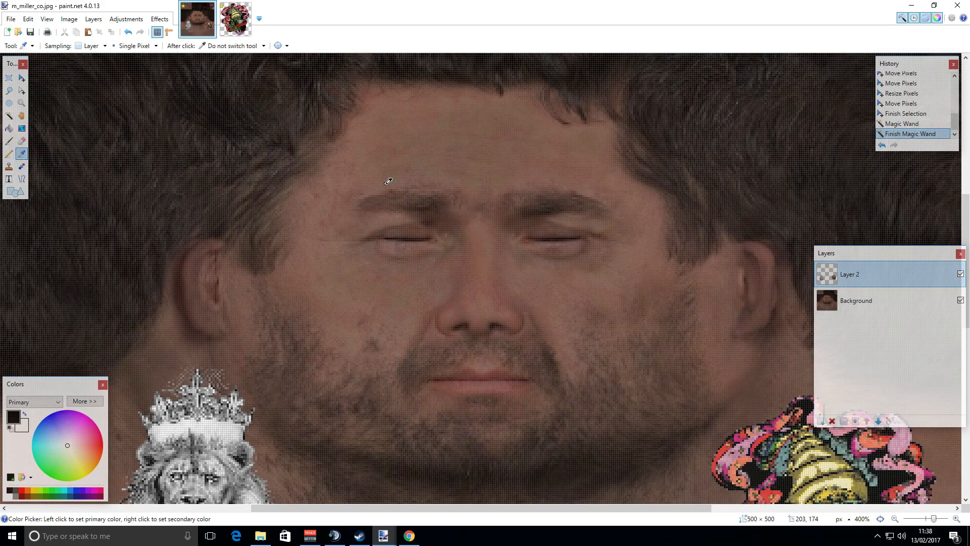
click(383, 186)
click(843, 306)
click(383, 186)
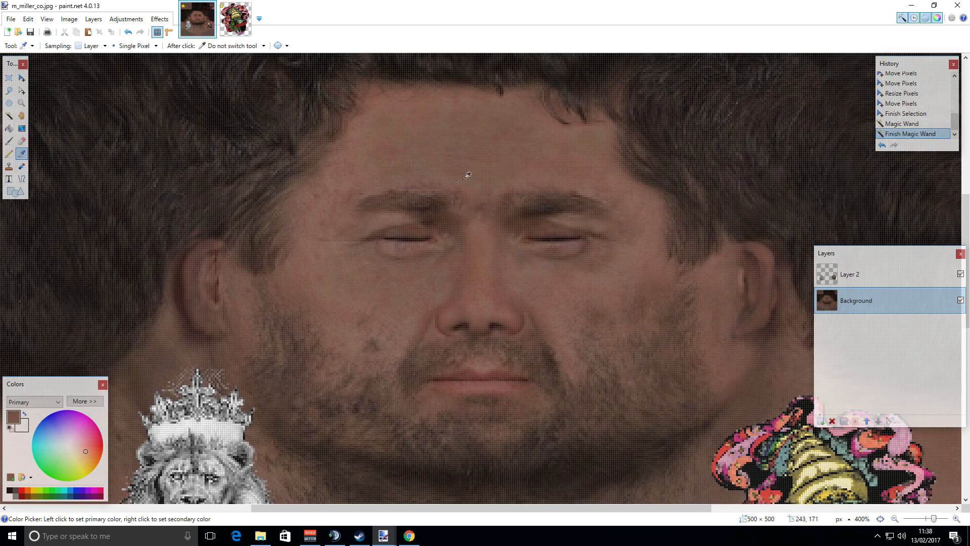
click(406, 169)
Set the paintbrush hardness to 40% and paint skin colour over part of the left eyebrow to cut a gap.
click(9, 140)
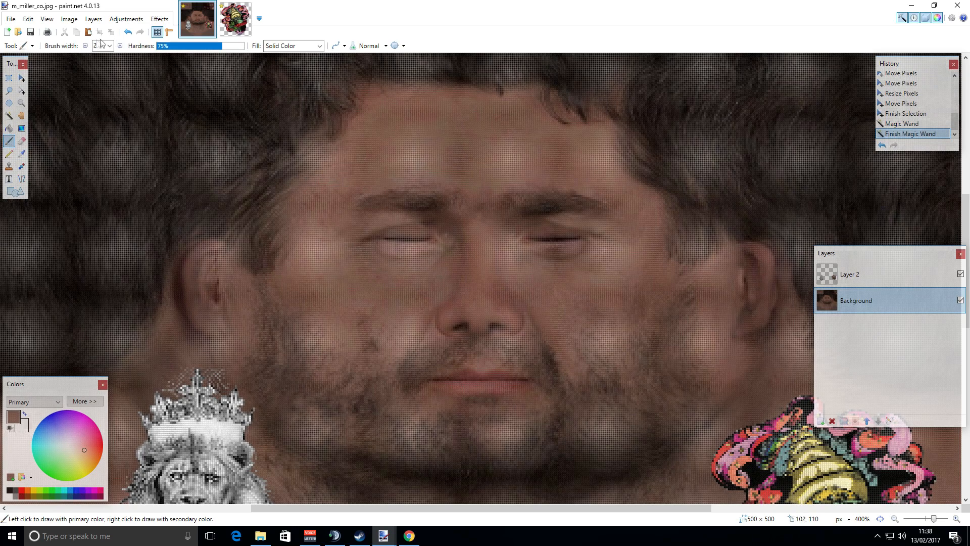
drag(199, 50, 192, 49)
drag(386, 192, 378, 200)
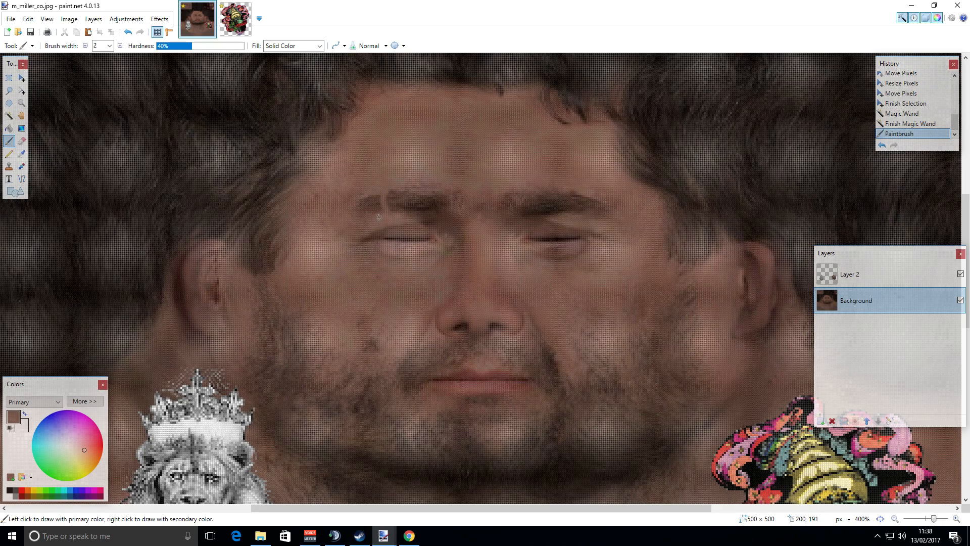
click(375, 190)
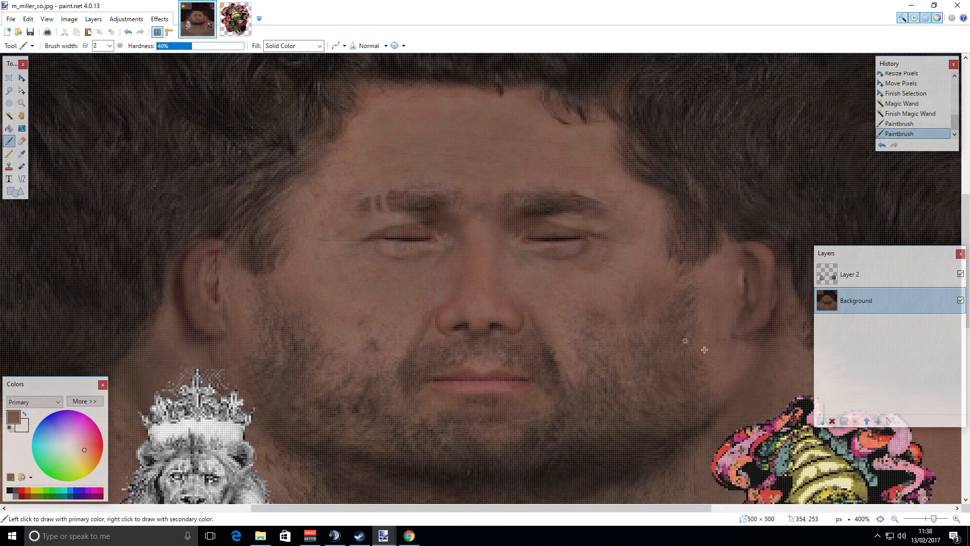
Pick black and paint small tattoos: a mark beside the left eye and tally lines on the neck.
click(895, 519)
click(895, 519)
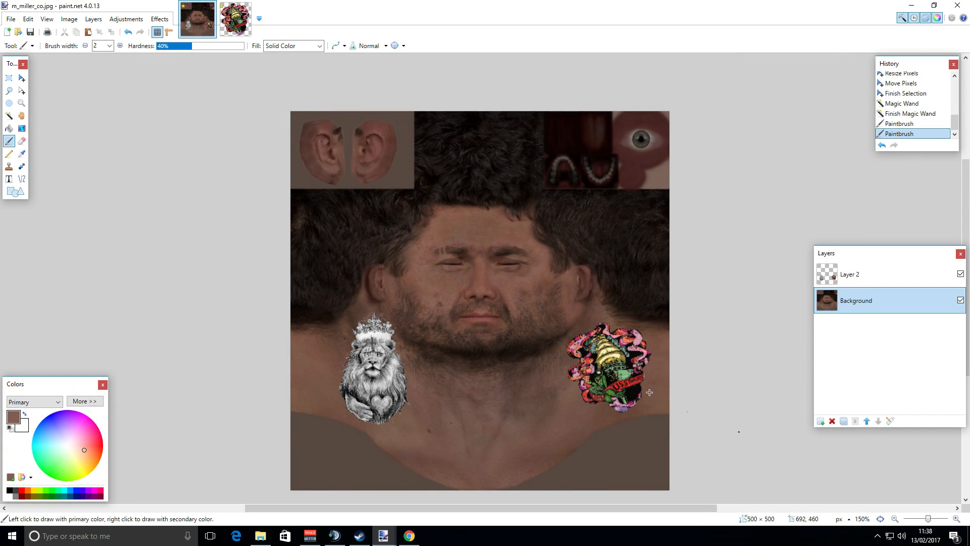
scroll(568, 301, down, 1)
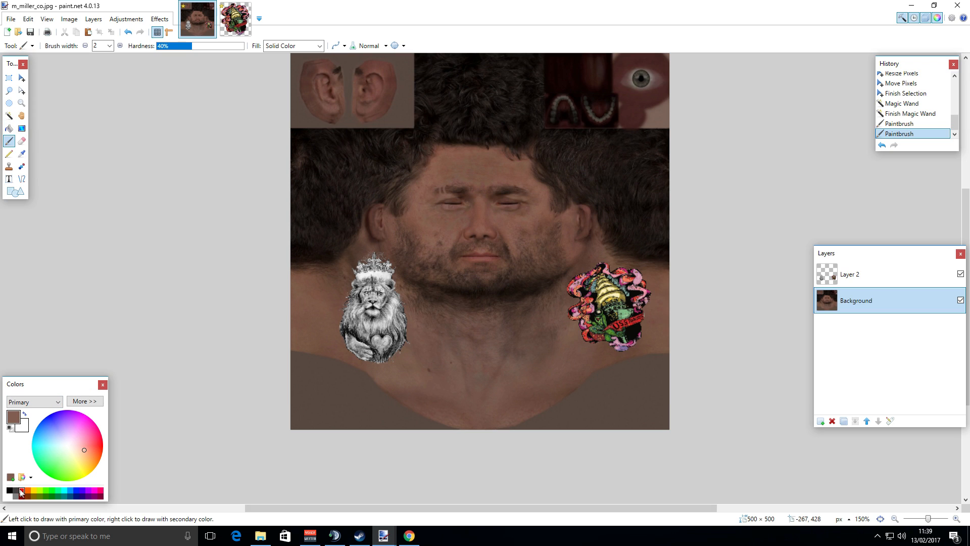
click(9, 490)
scroll(410, 355, up, 1)
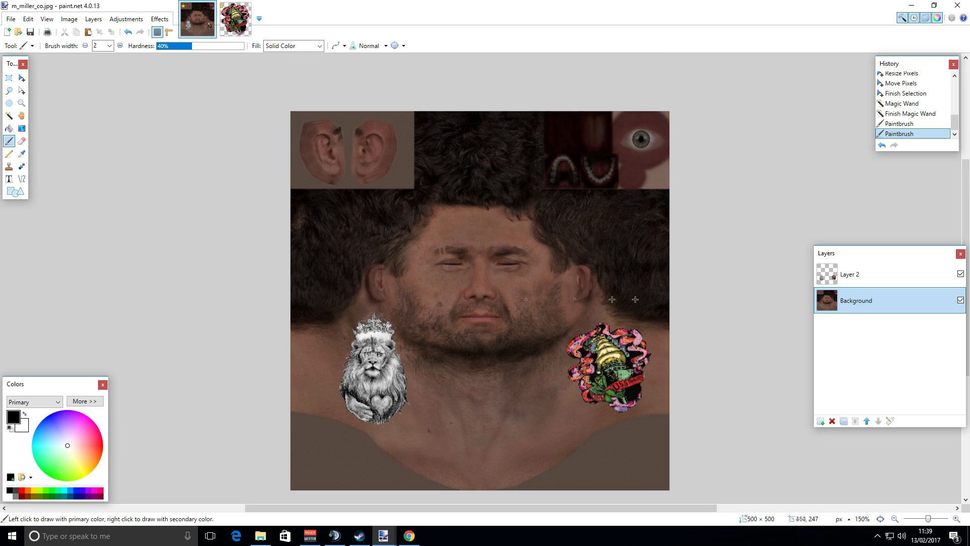
mouse_move(590, 316)
mouse_down()
mouse_move(606, 310)
mouse_move(584, 312)
mouse_up()
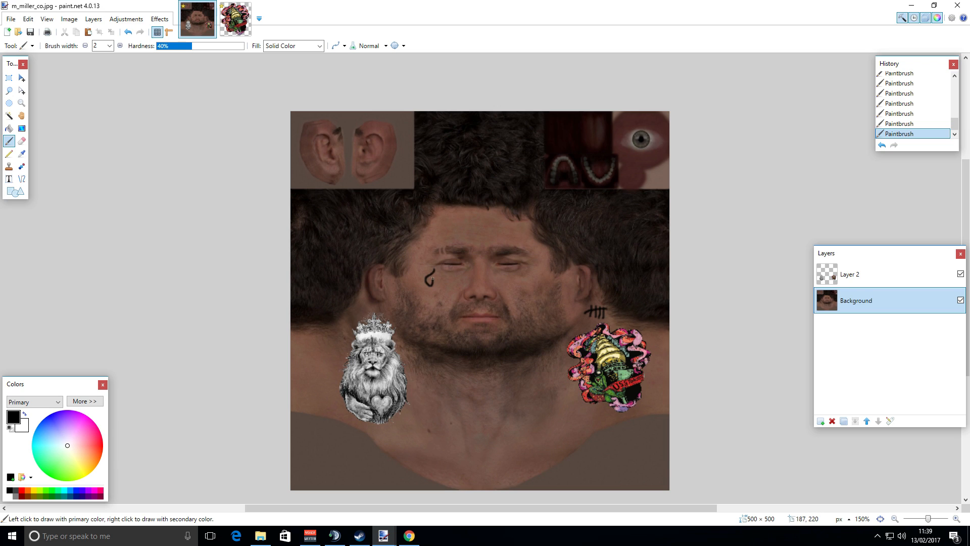
Undo and redo recent strokes to compare, and redraw the mark beside the left eye as a teardrop.
key(ctrl+z)
key(ctrl+y)
key(ctrl+z)
key(ctrl+y)
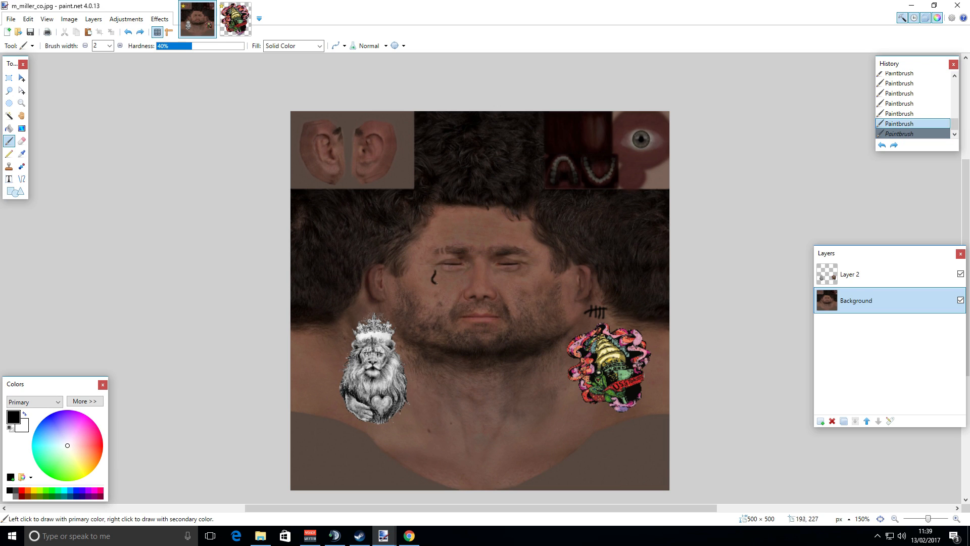
key(ctrl+z)
drag(436, 270, 433, 277)
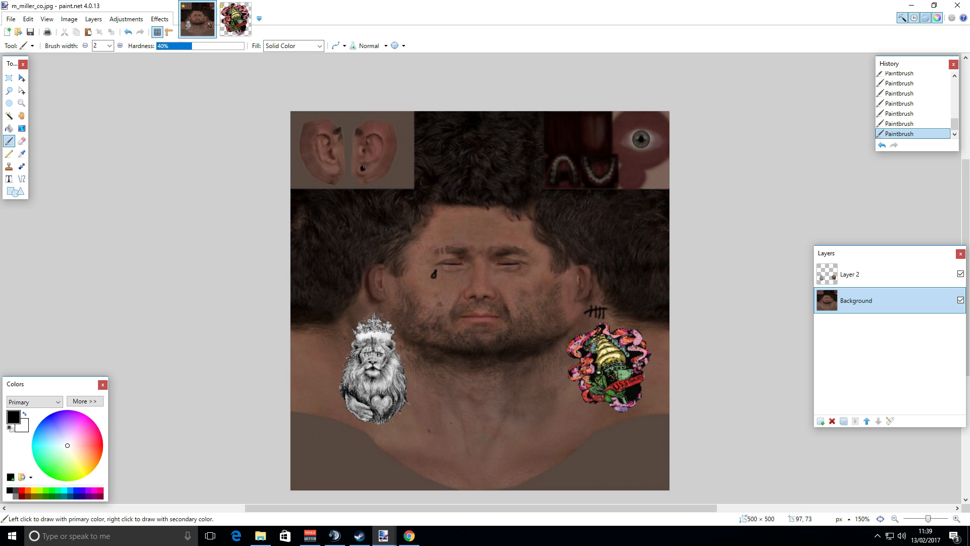
key(ctrl+z)
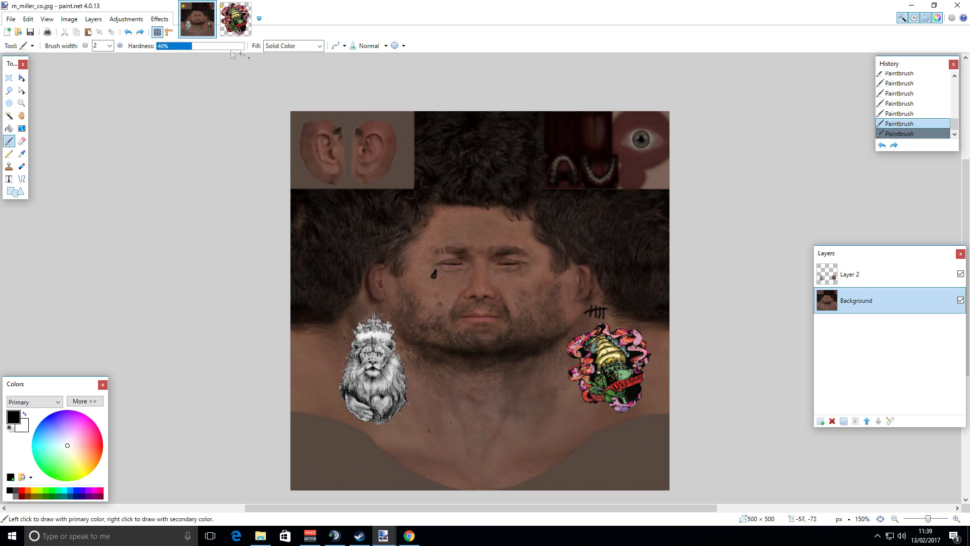
Increase the brush width to 11 and paint a black gauge dot on each ear lobe.
click(120, 46)
click(120, 46)
click(121, 47)
click(121, 46)
click(121, 47)
click(121, 46)
click(120, 47)
click(120, 46)
click(120, 47)
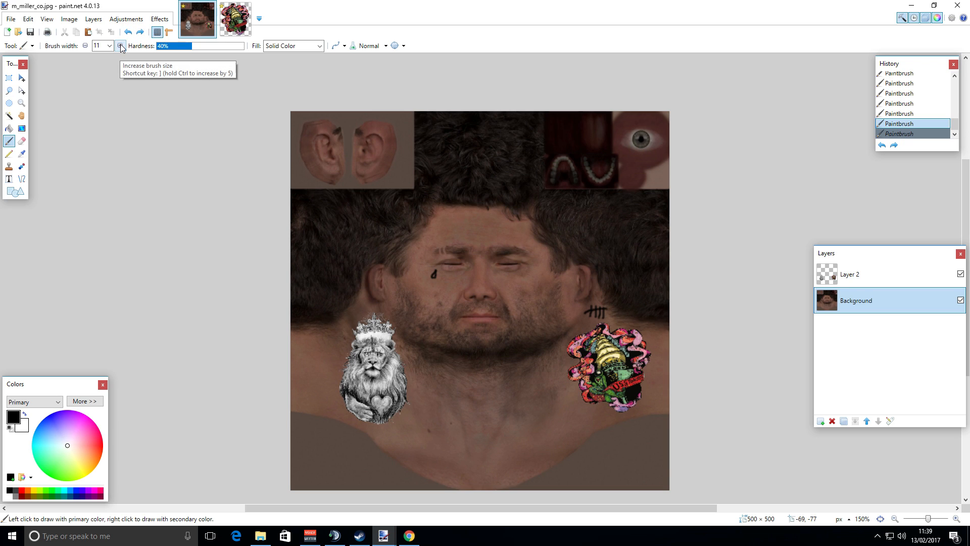
click(364, 168)
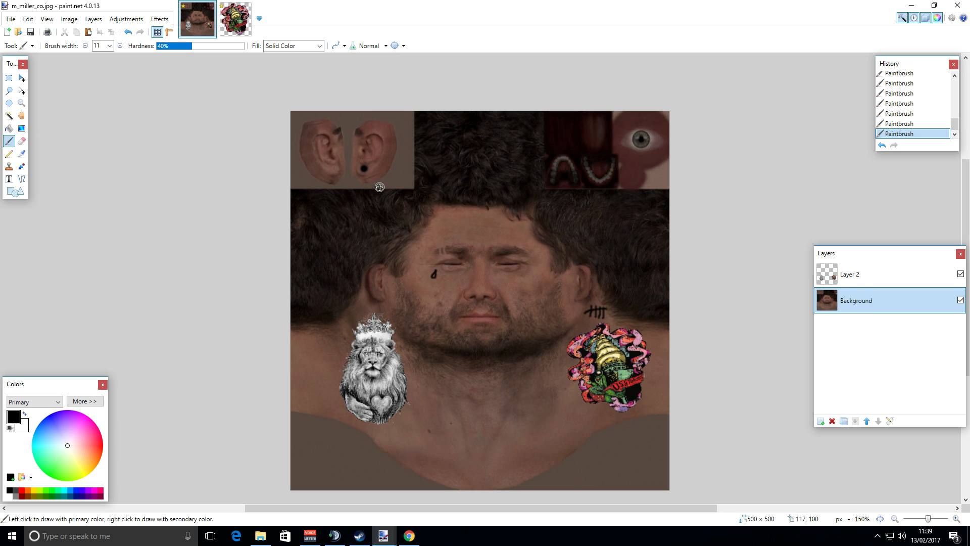
click(333, 168)
Pick yellow, zoom to the teeth, set the brush width to 4 and paint a gold tooth on each row of teeth.
click(34, 491)
click(956, 519)
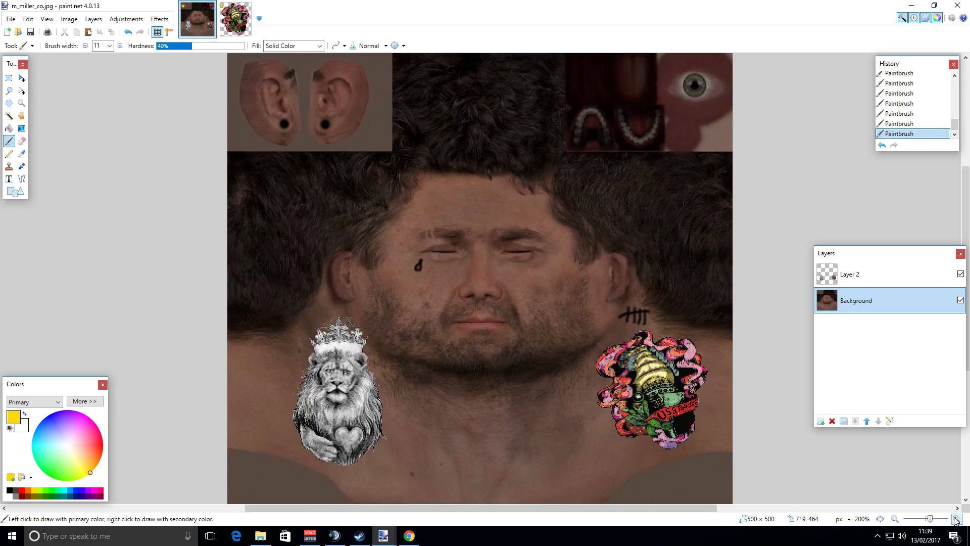
click(956, 519)
click(957, 519)
click(956, 519)
scroll(767, 351, up, 8)
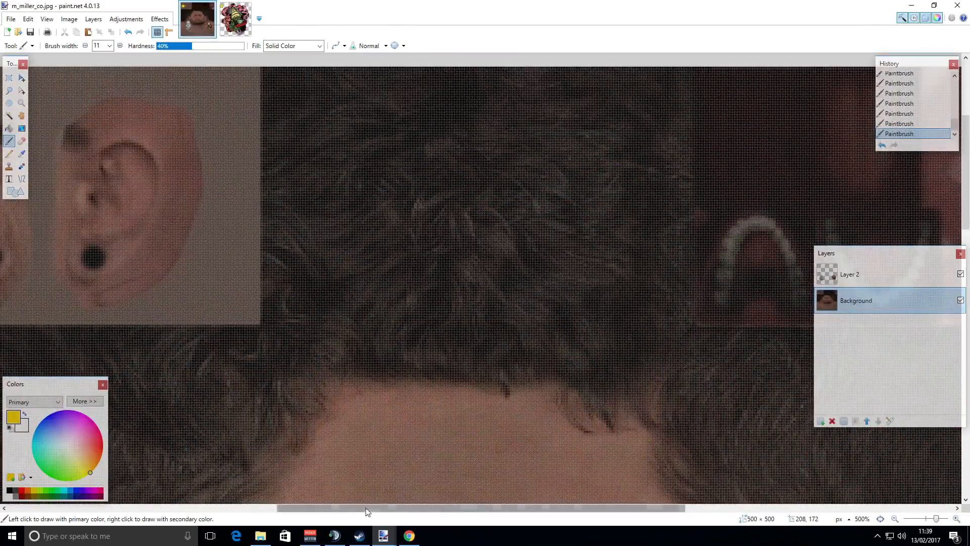
drag(367, 512, 534, 512)
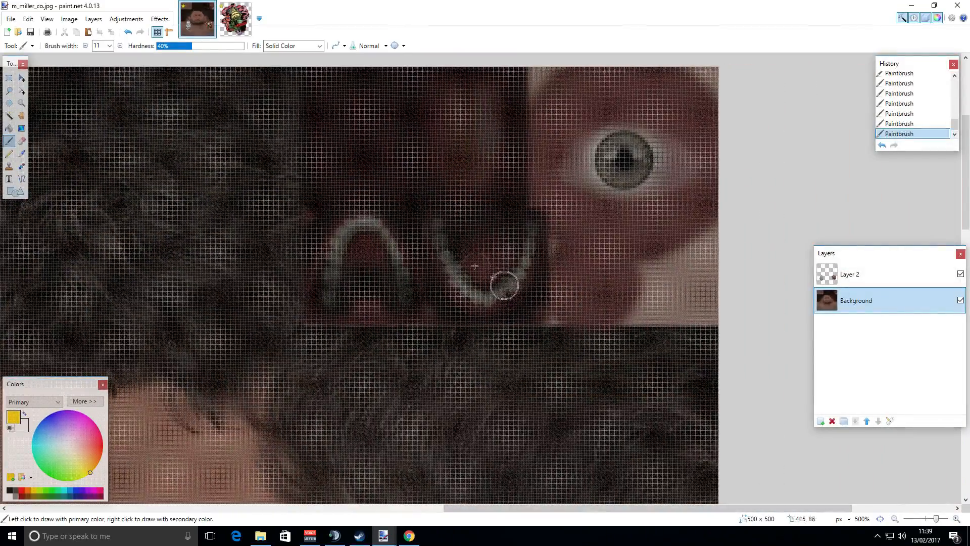
ctrl+click(86, 45)
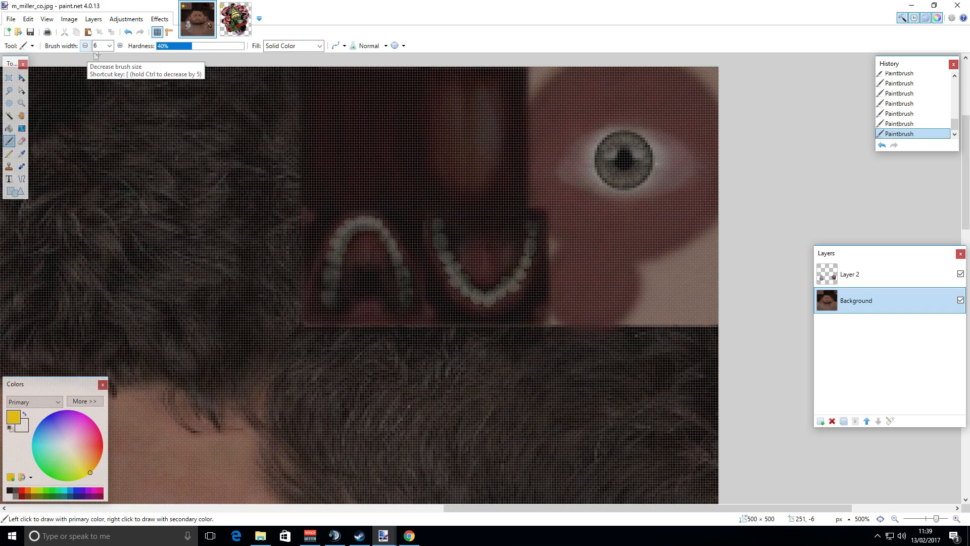
click(85, 46)
click(85, 46)
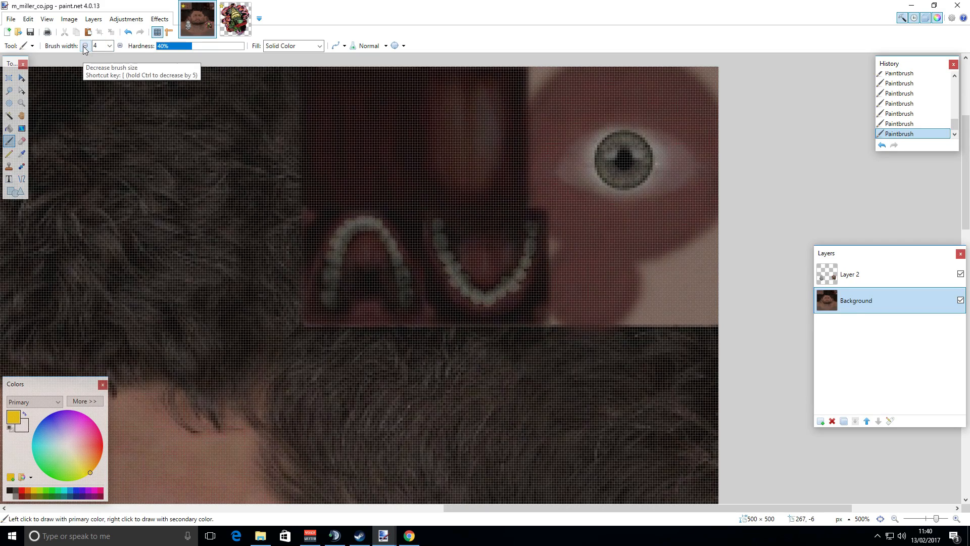
click(476, 299)
click(478, 296)
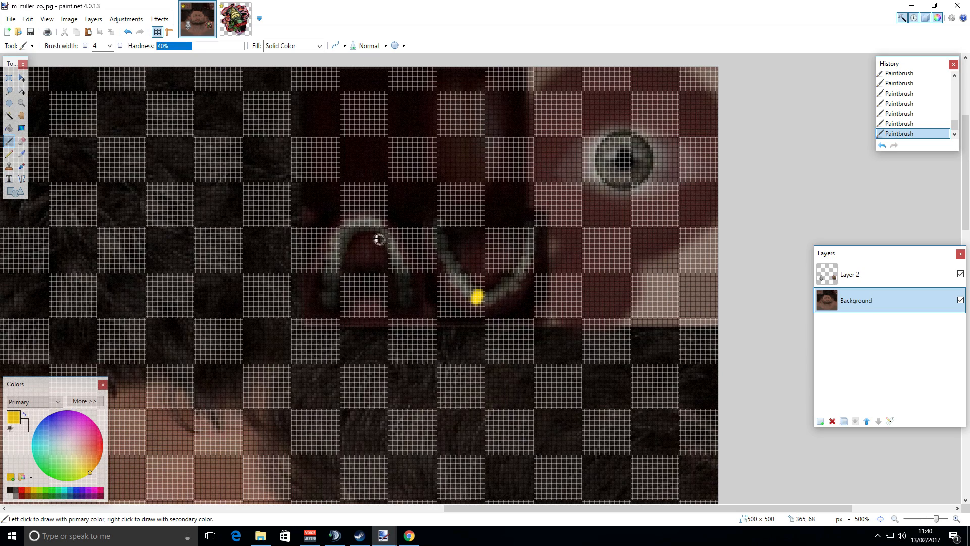
click(369, 224)
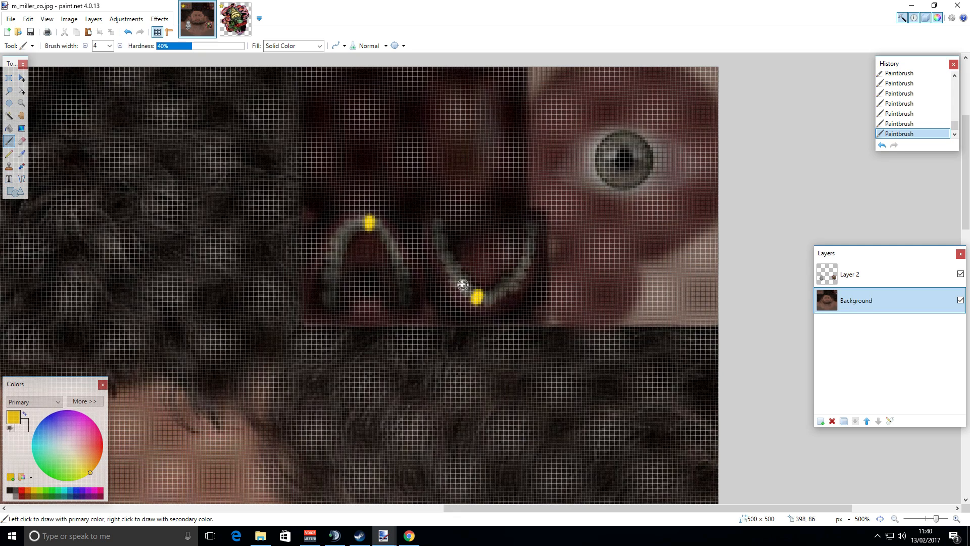
Paint one more gold tooth on the lower row of teeth.
drag(443, 257, 443, 259)
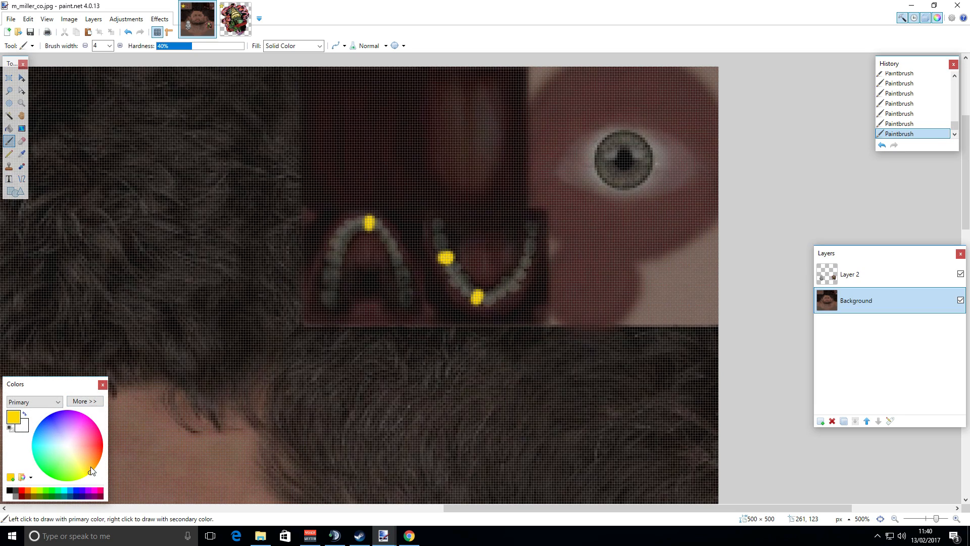
drag(89, 460, 87, 457)
click(85, 46)
click(85, 46)
click(85, 46)
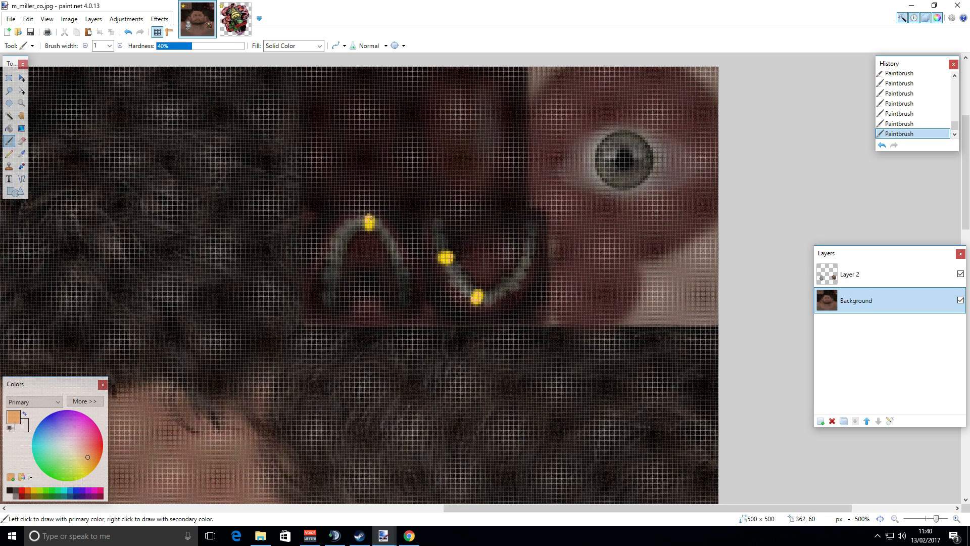
Zoom out to review the whole face texture, then zoom back in on the mouth and eye area.
scroll(587, 295, down, 1)
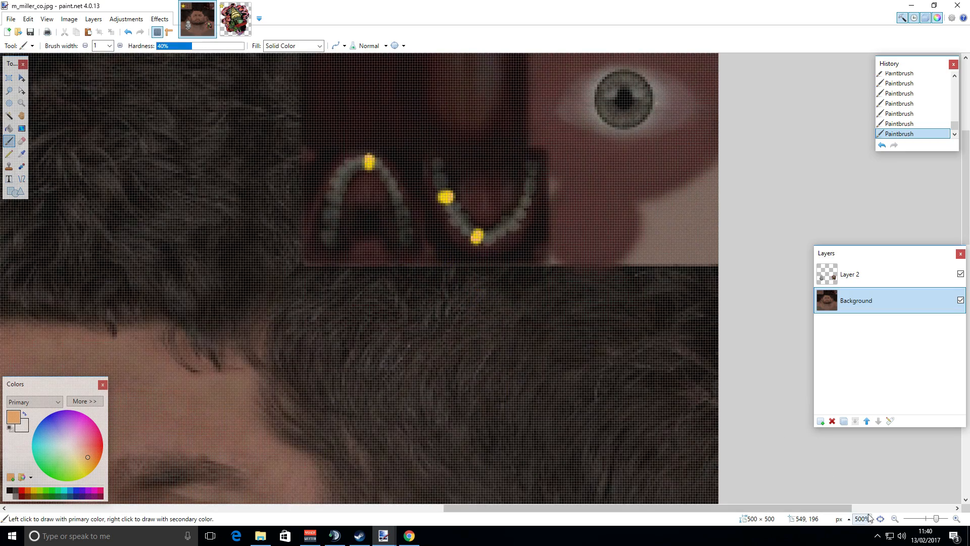
click(894, 519)
click(895, 519)
click(895, 520)
scroll(536, 457, down, 2)
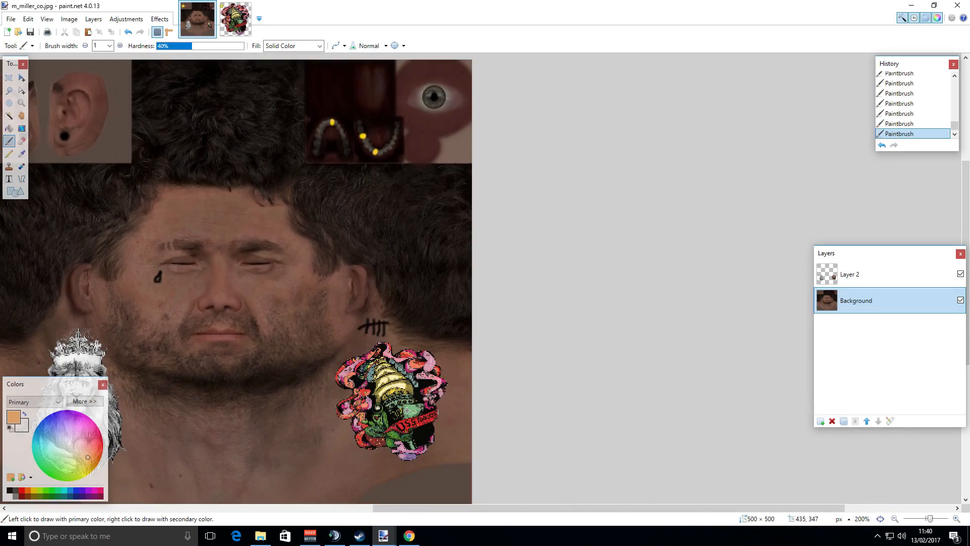
drag(436, 510, 338, 513)
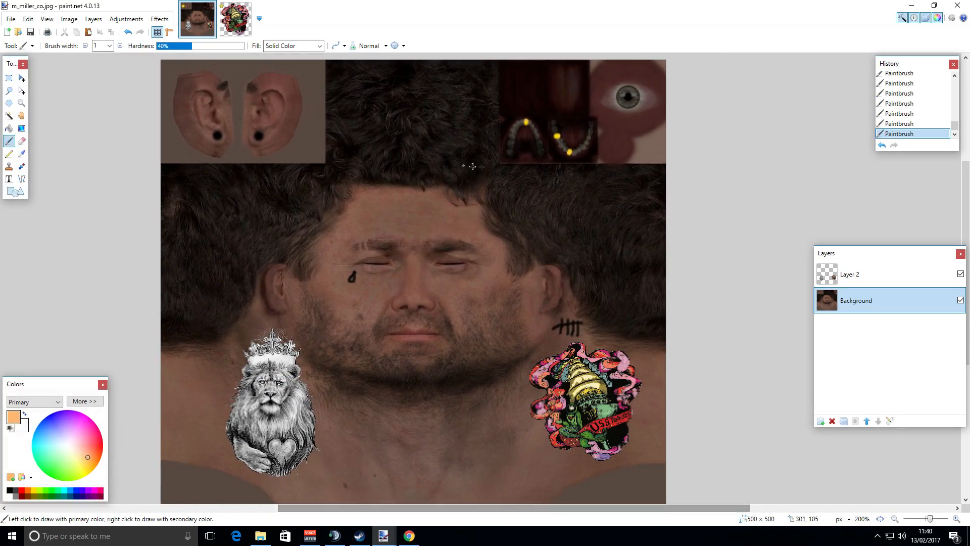
scroll(670, 274, up, 3)
drag(484, 515, 587, 512)
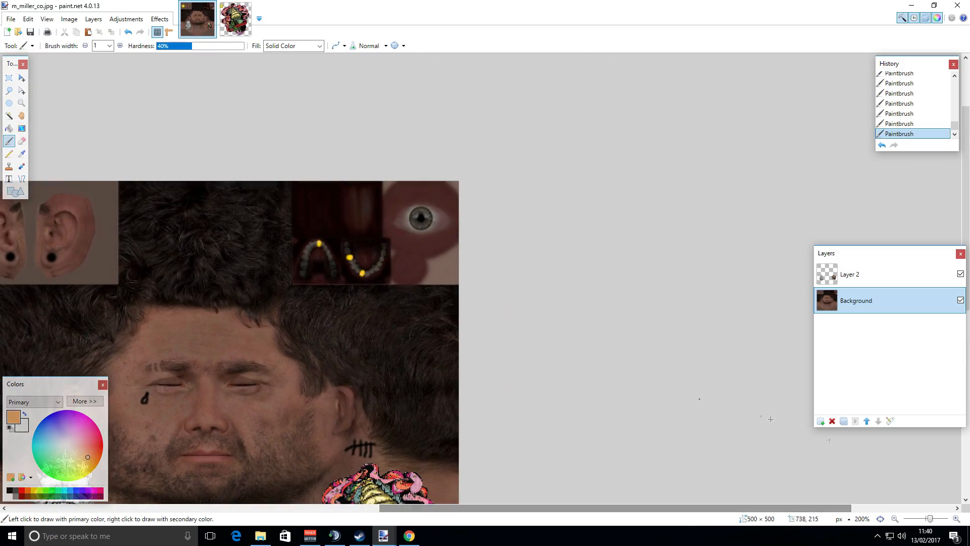
click(956, 519)
click(957, 519)
click(956, 519)
scroll(751, 402, up, 3)
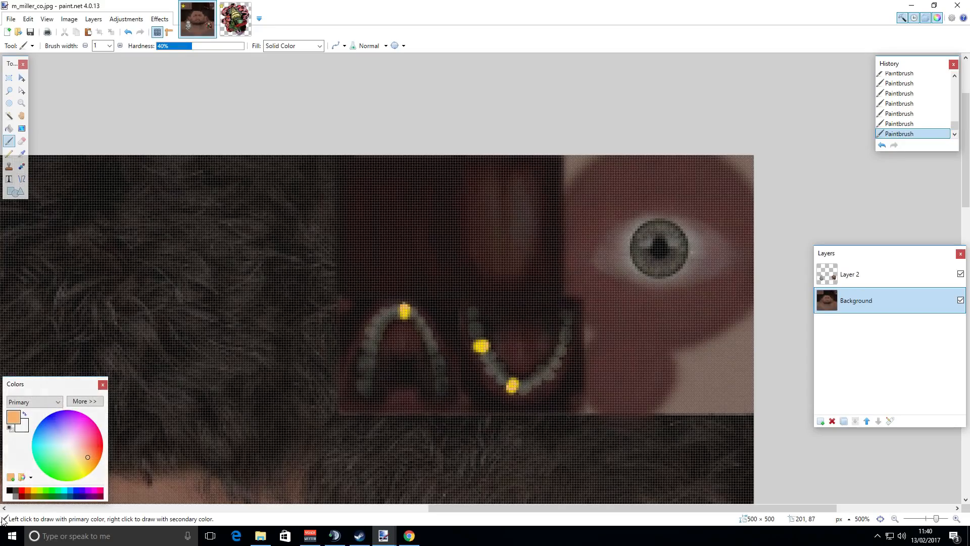
Pick black, set the brush width to 25 and paint the eye's iris solid black.
click(10, 490)
click(120, 46)
click(120, 46)
click(120, 46)
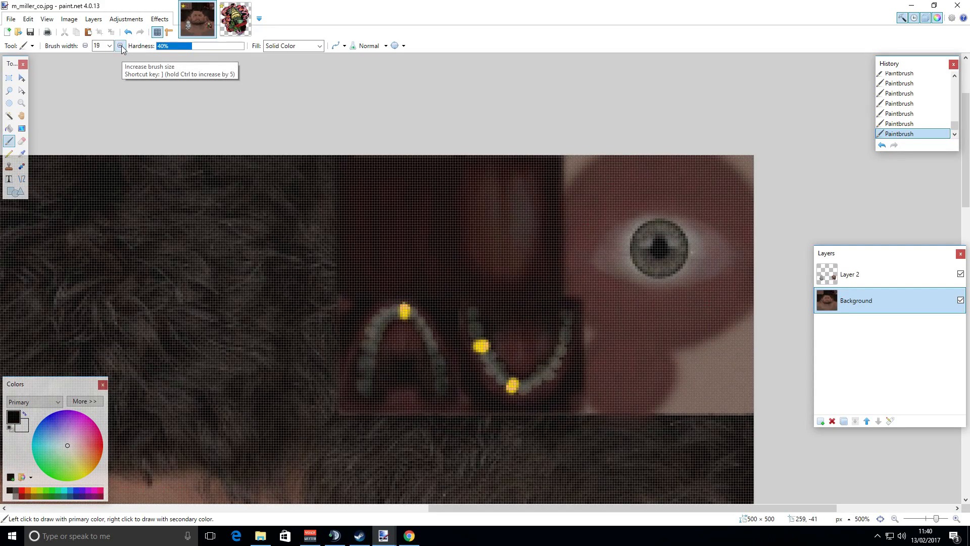
click(120, 46)
click(120, 46)
click(121, 46)
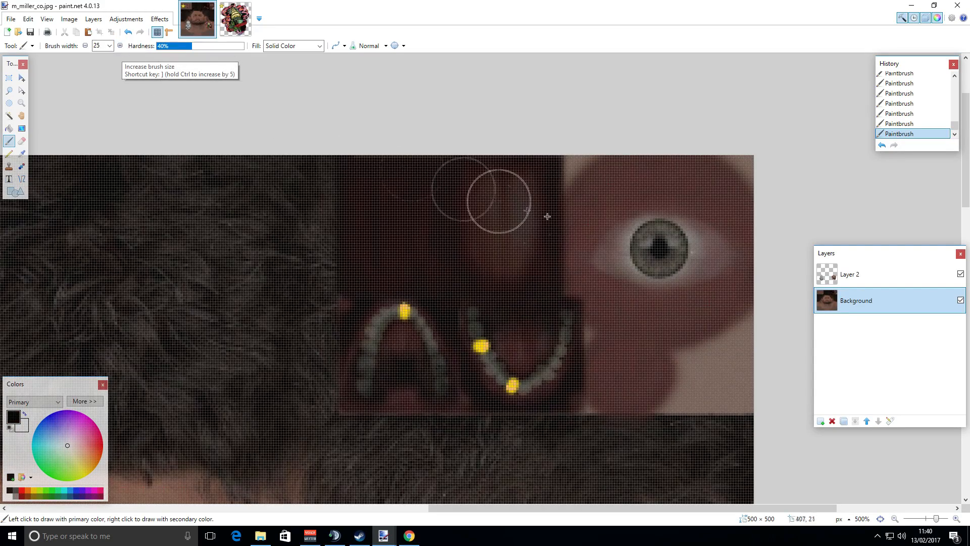
click(659, 249)
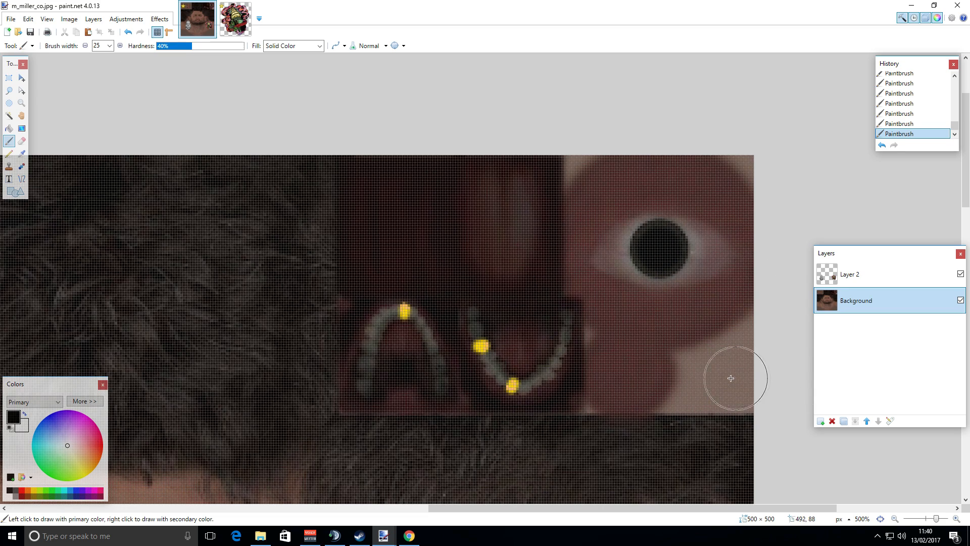
Copy a black tribal tattoo image from the Google image search results and return to paint.net.
click(896, 519)
click(896, 519)
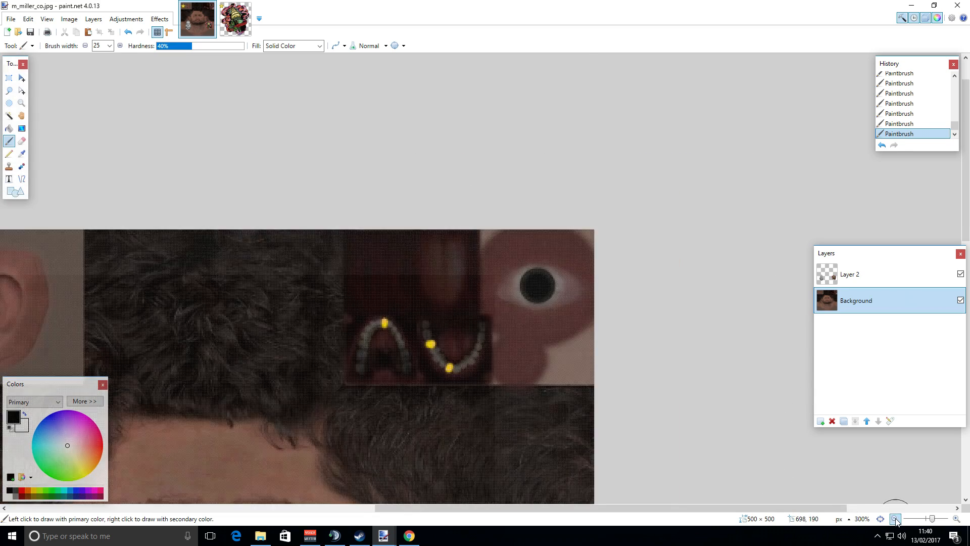
click(896, 519)
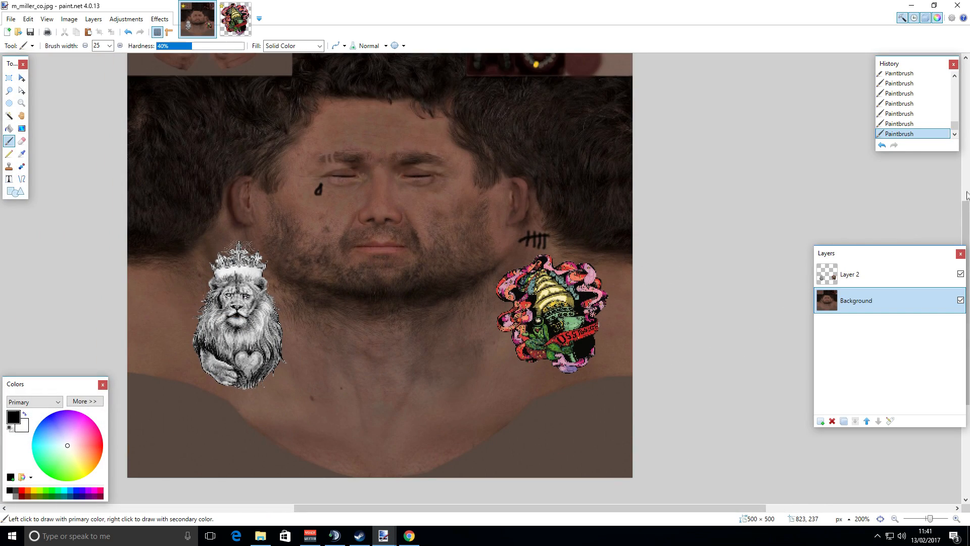
scroll(504, 164, up, 2)
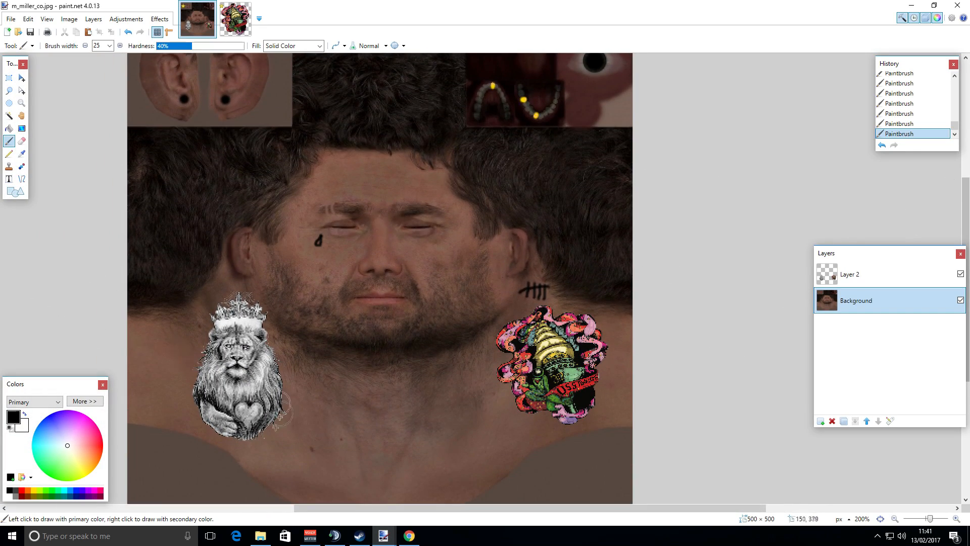
click(410, 536)
scroll(413, 310, up, 8)
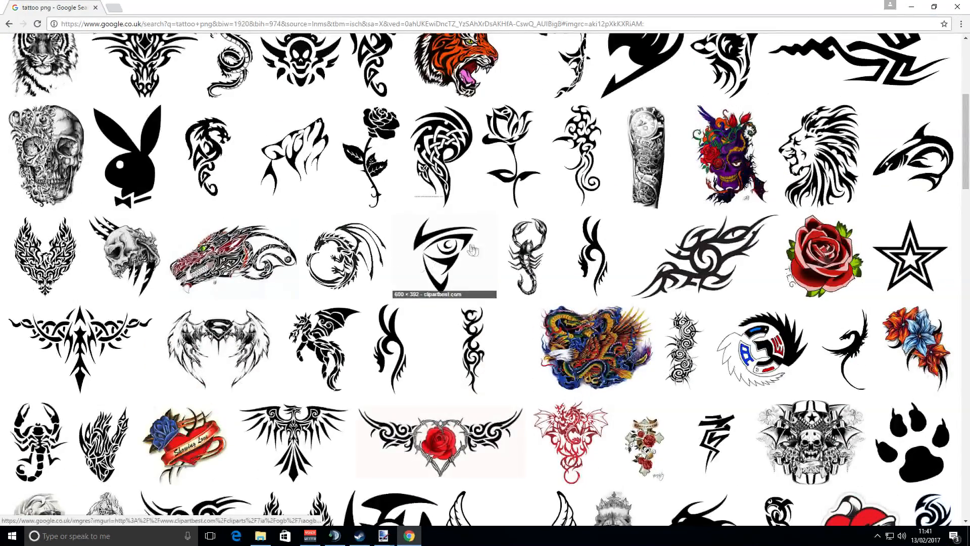
click(561, 253)
right_click(324, 305)
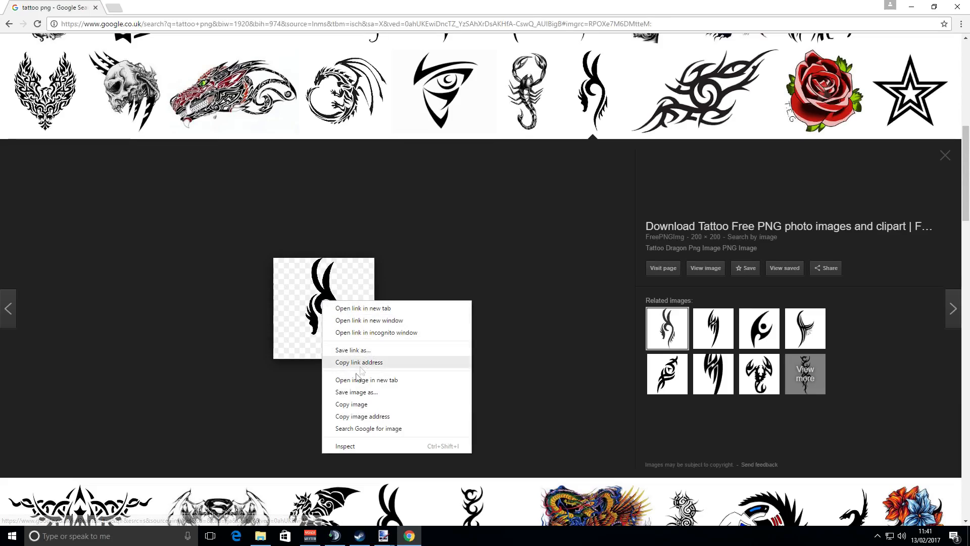
click(350, 405)
mouse_move(385, 539)
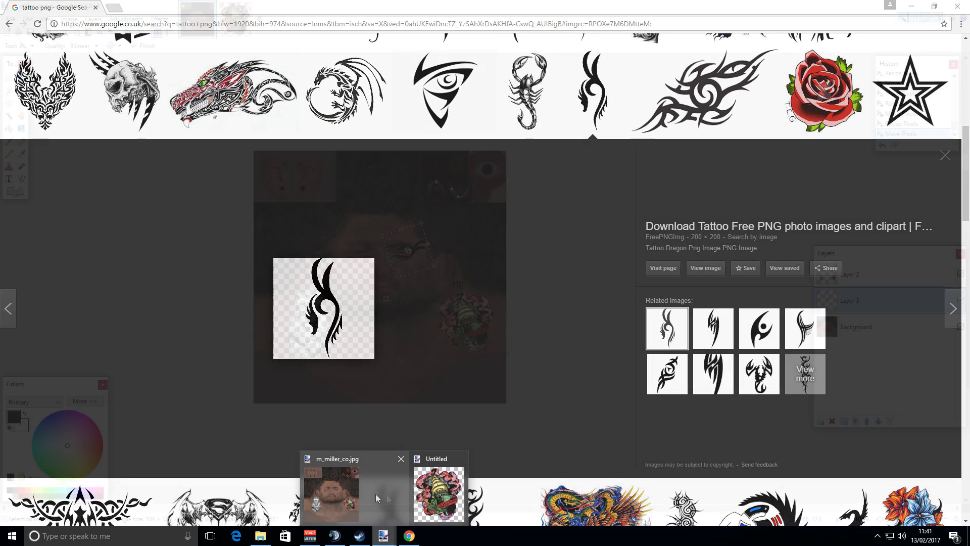
click(387, 496)
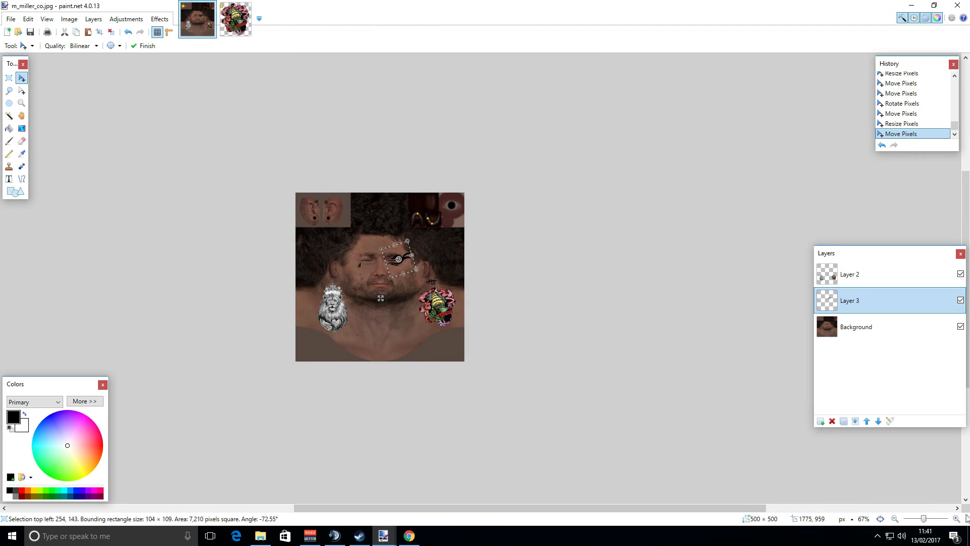
Lower Layer 2's opacity to 176.
click(956, 518)
click(956, 519)
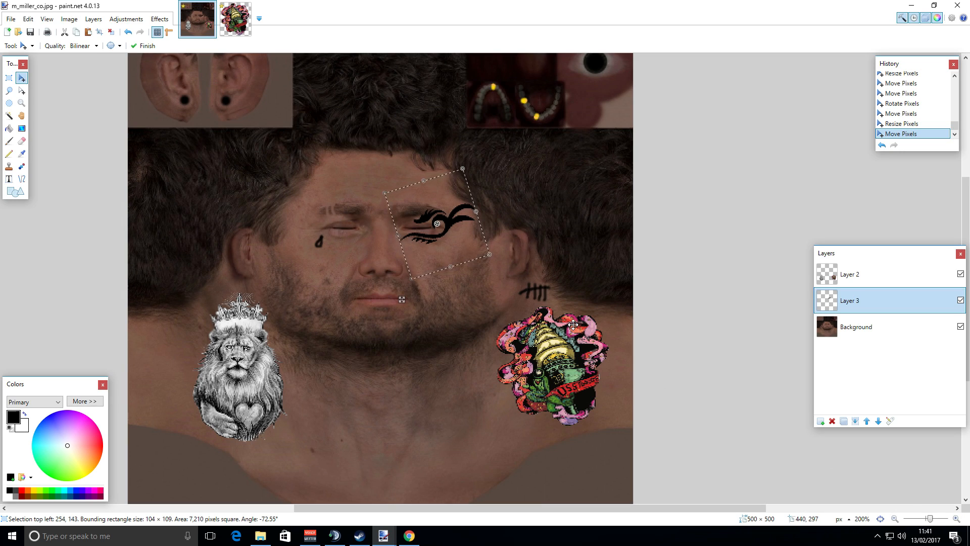
click(849, 282)
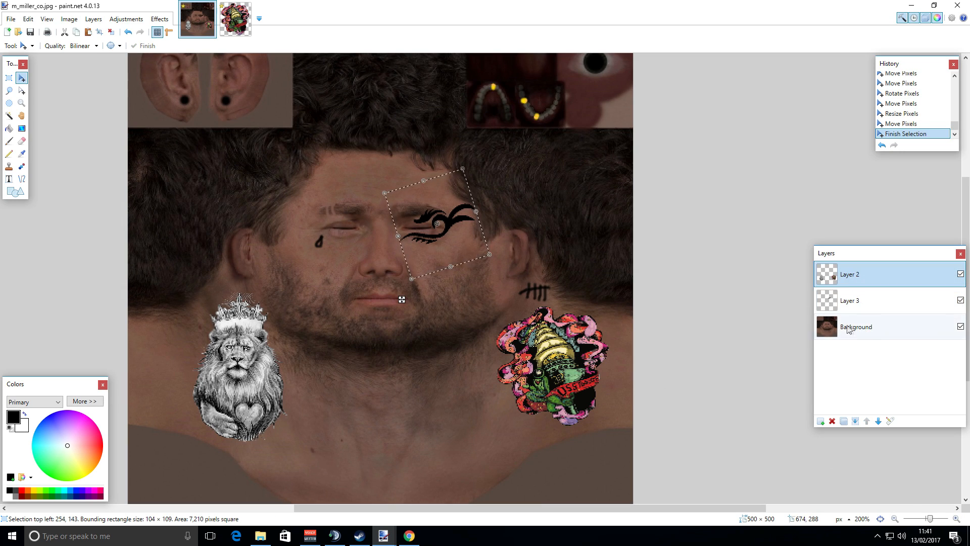
click(890, 421)
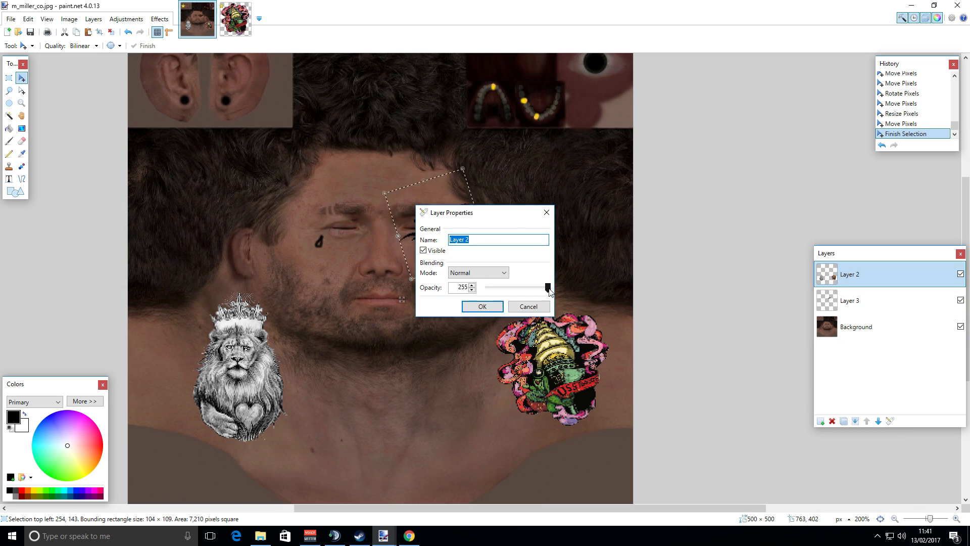
mouse_move(550, 292)
mouse_down()
mouse_move(541, 291)
mouse_move(561, 290)
mouse_move(532, 285)
mouse_up()
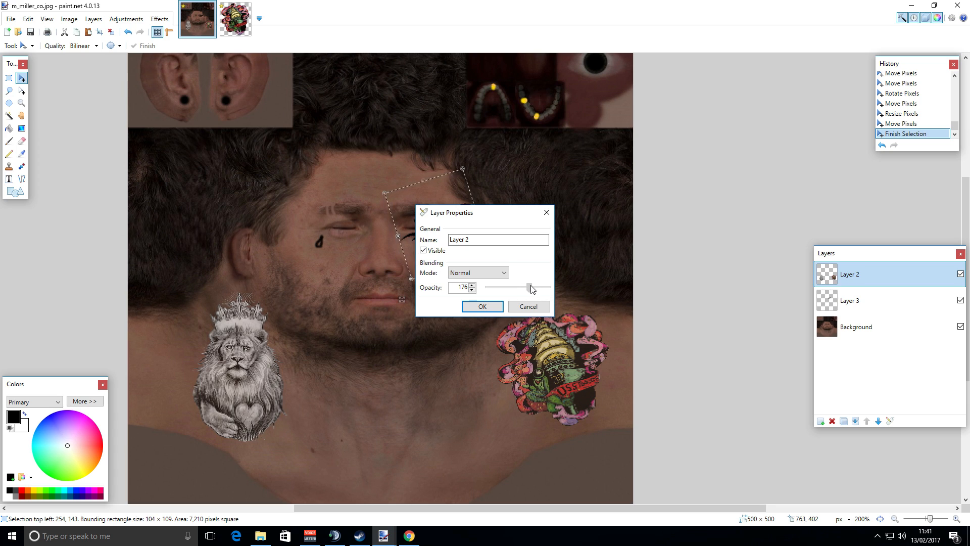
click(483, 308)
click(862, 303)
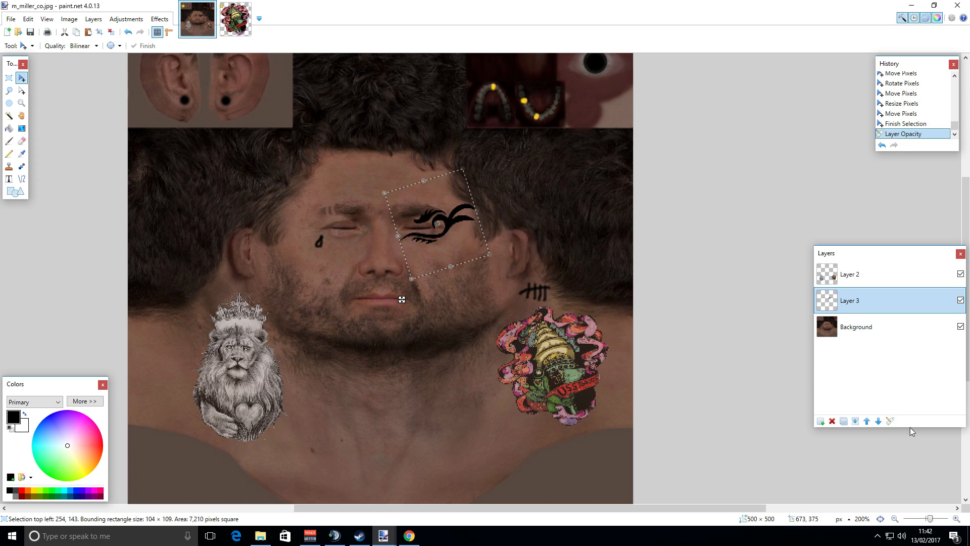
click(878, 421)
click(891, 421)
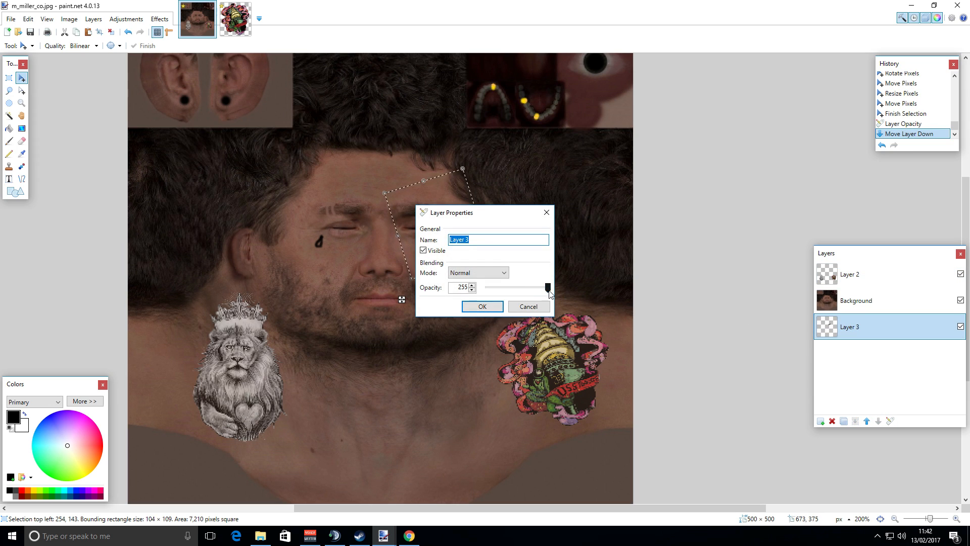
click(838, 307)
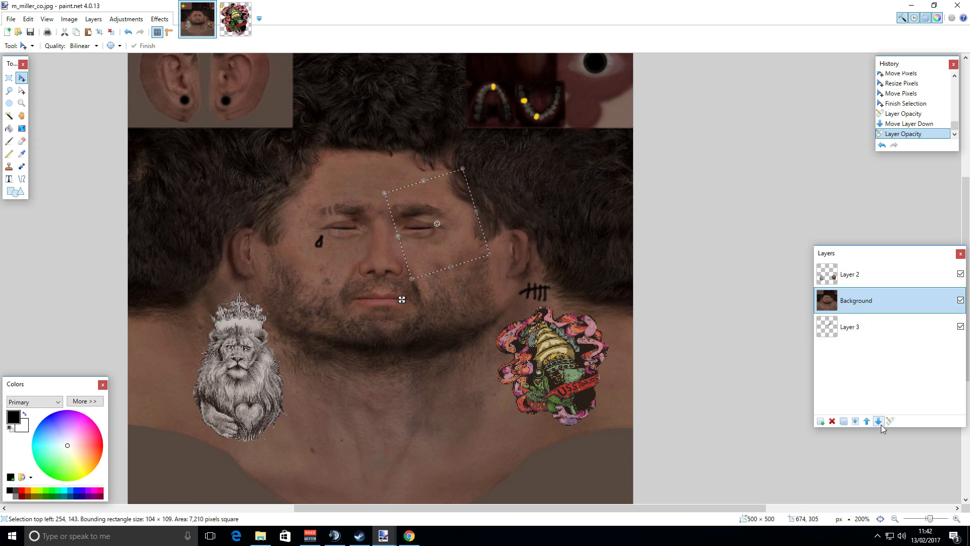
click(878, 421)
Move the tribal tattoo on Layer 3 and erase two elliptical areas of it.
click(851, 302)
drag(464, 233, 482, 266)
click(9, 103)
drag(427, 236, 450, 260)
key(Delete)
drag(439, 235, 458, 247)
key(Delete)
key(Delete)
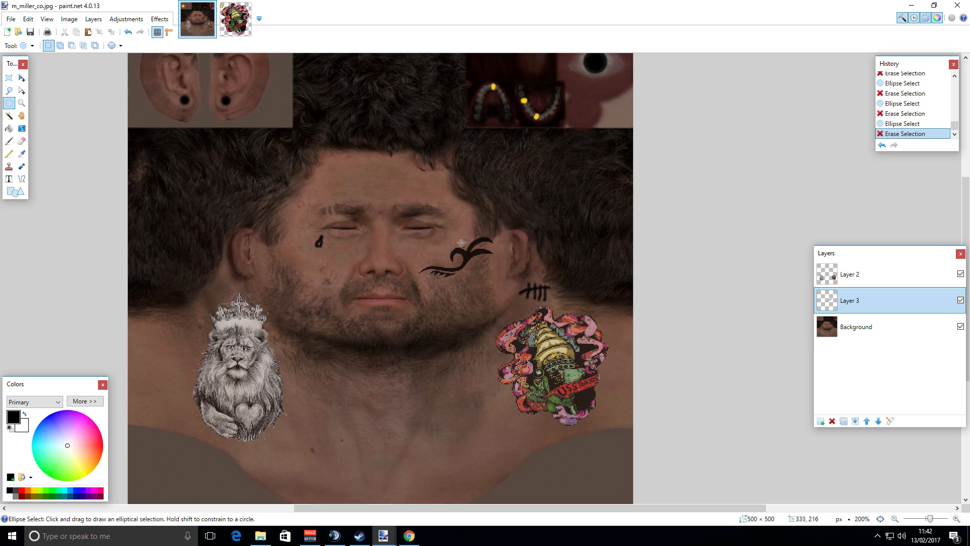
Select the tribal tattoo with an ellipse, move and rotate it beside the right eye, then deselect.
click(9, 103)
drag(425, 219, 525, 302)
drag(408, 227, 507, 287)
click(21, 78)
drag(467, 255, 454, 229)
mouse_move(508, 187)
mouse_down()
mouse_move(382, 169)
mouse_move(392, 165)
mouse_up()
drag(455, 230, 438, 219)
drag(383, 155, 497, 263)
drag(456, 244, 474, 236)
click(9, 78)
click(53, 101)
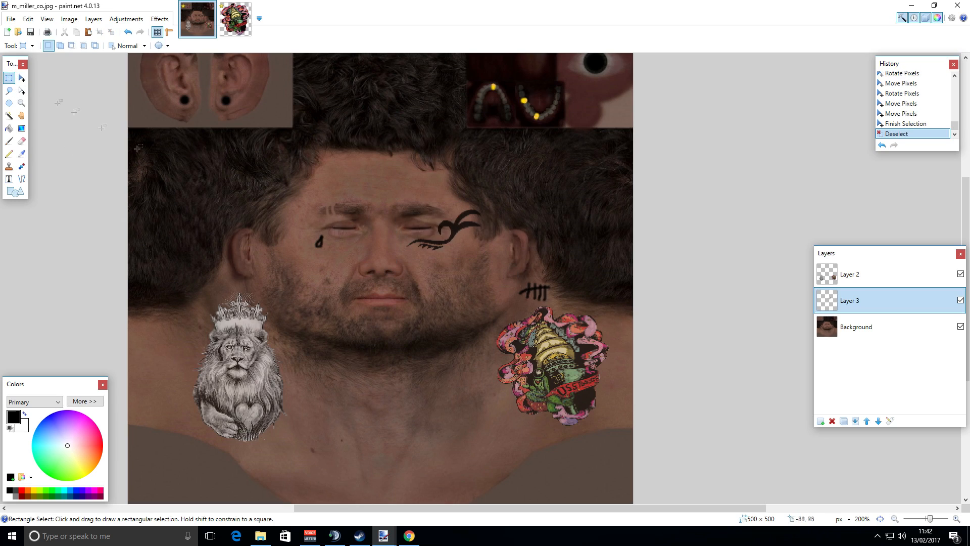
Open Save As, name the file face and choose the JPEG file type.
click(898, 518)
click(897, 518)
drag(662, 512, 640, 511)
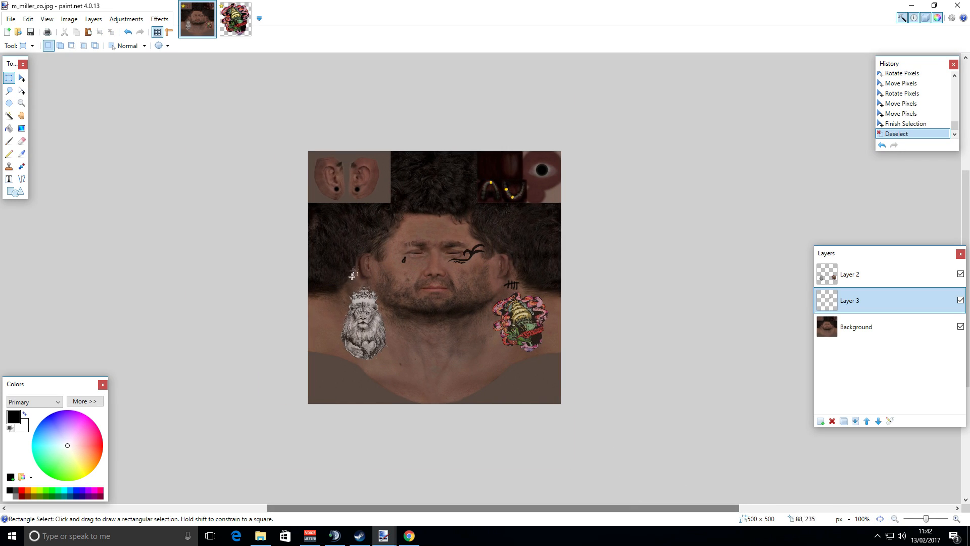
click(10, 18)
click(31, 101)
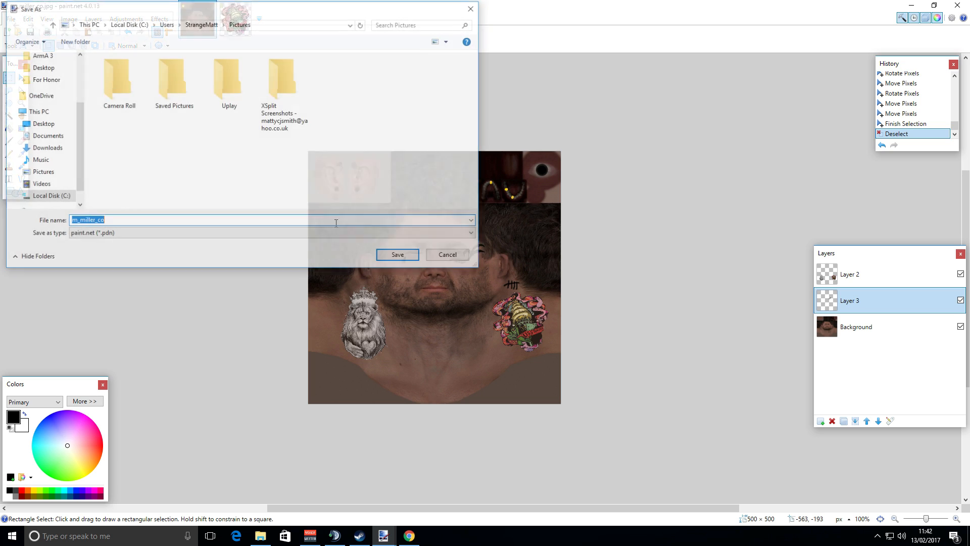
key(BackSpace)
key(BackSpace)
key(BackSpace)
key(BackSpace)
key(BackSpace)
key(BackSpace)
key(BackSpace)
key(BackSpace)
key(BackSpace)
key(BackSpace)
key(BackSpace)
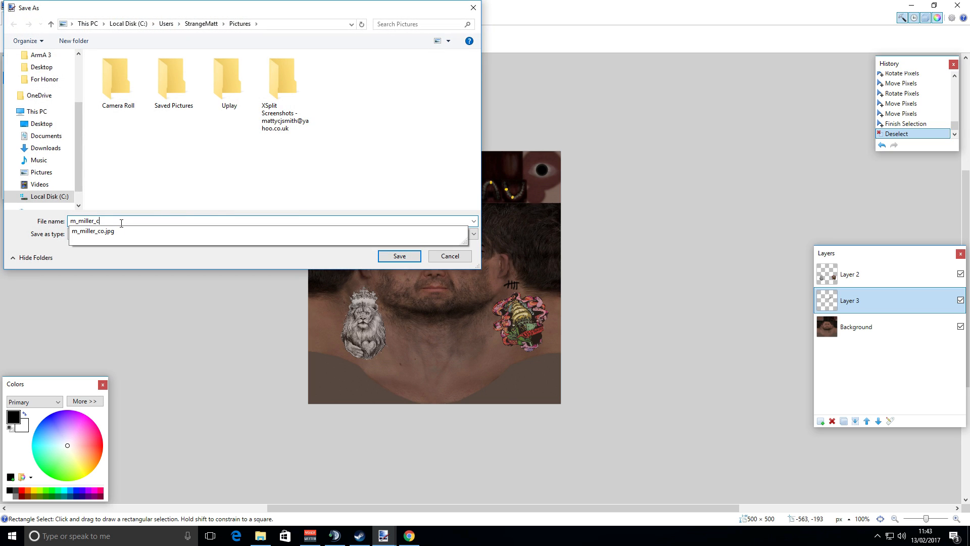
text(face)
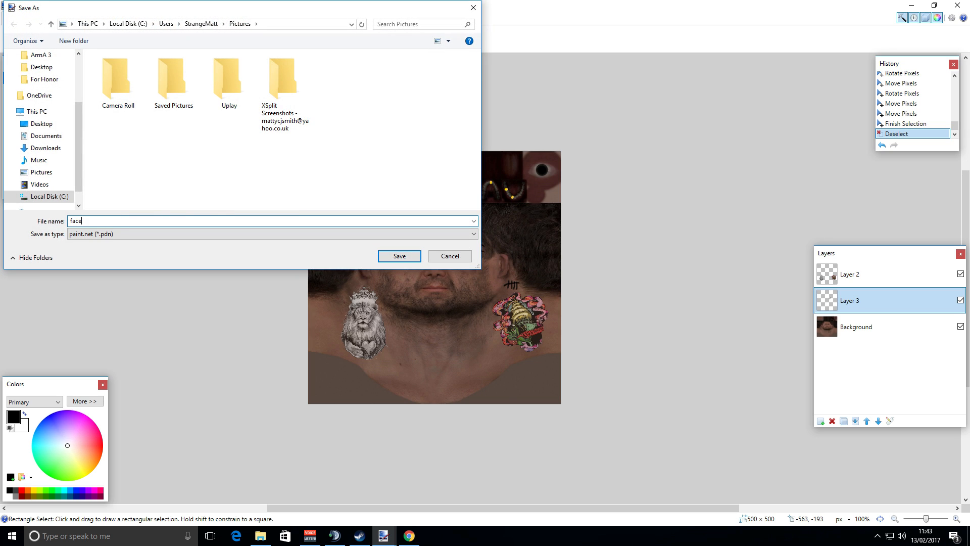
click(115, 235)
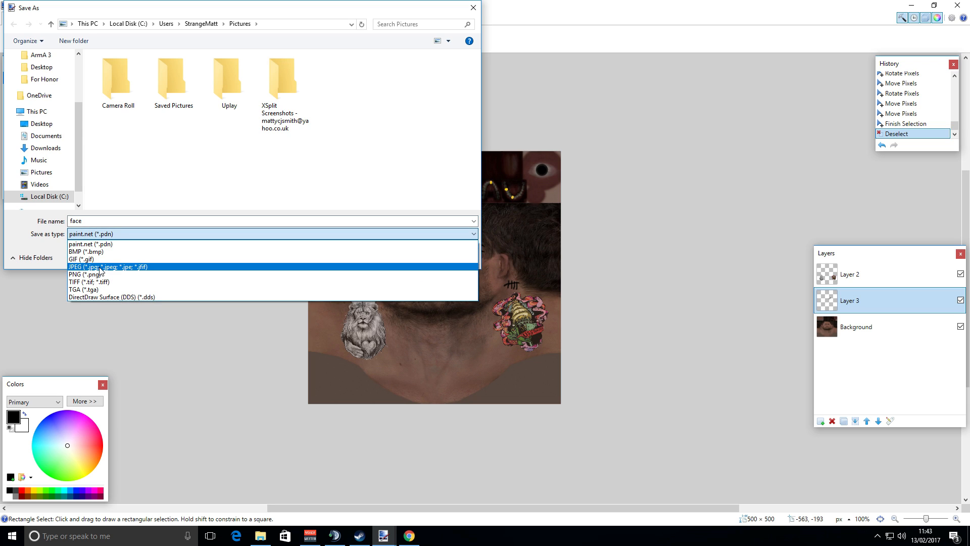
click(98, 266)
Save the file at JPEG quality 97 and flatten the image.
click(189, 204)
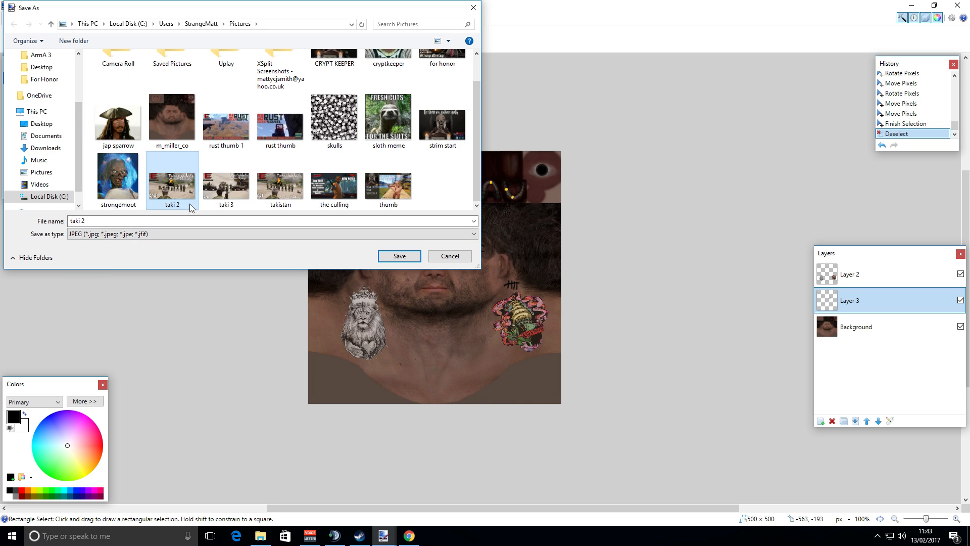
click(440, 194)
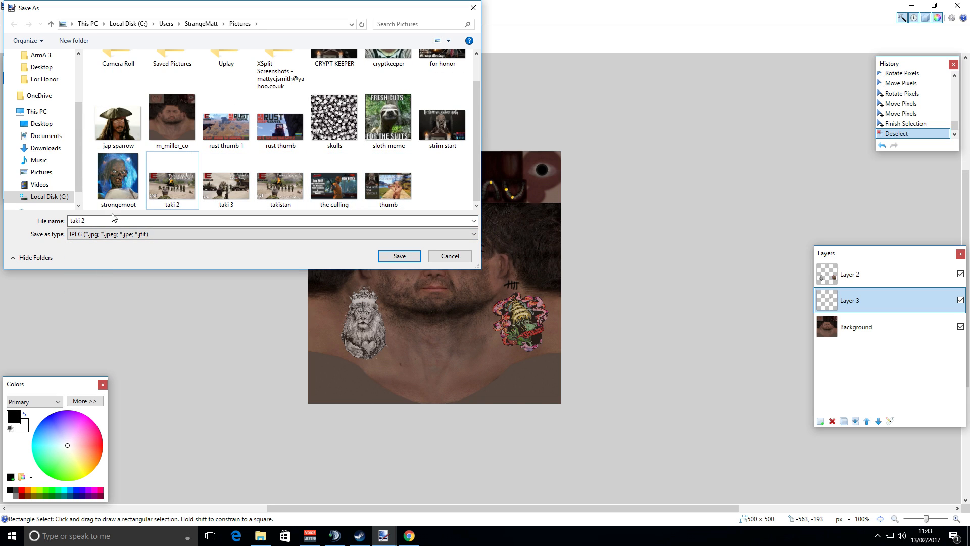
click(89, 222)
key(BackSpace)
key(BackSpace)
key(BackSpace)
key(BackSpace)
key(BackSpace)
key(BackSpace)
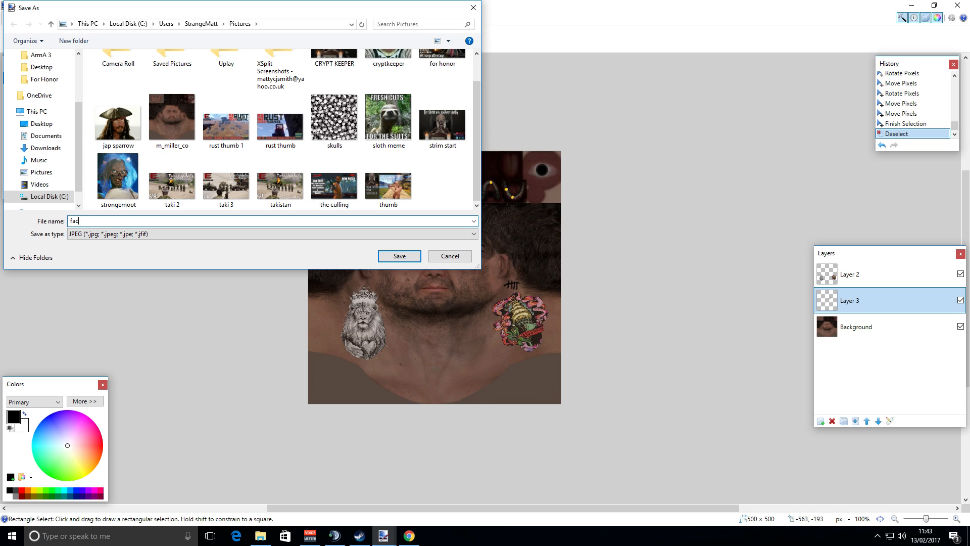
click(390, 260)
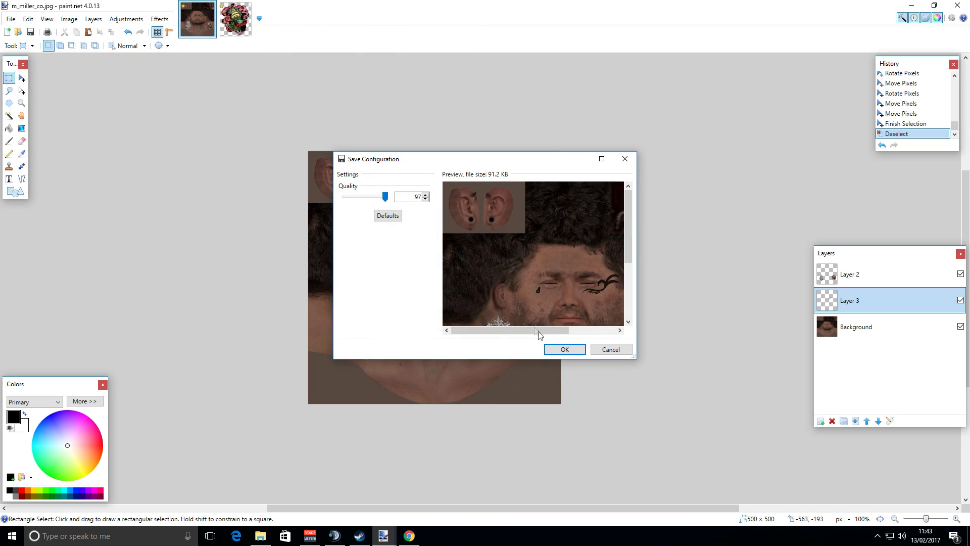
click(561, 350)
click(434, 287)
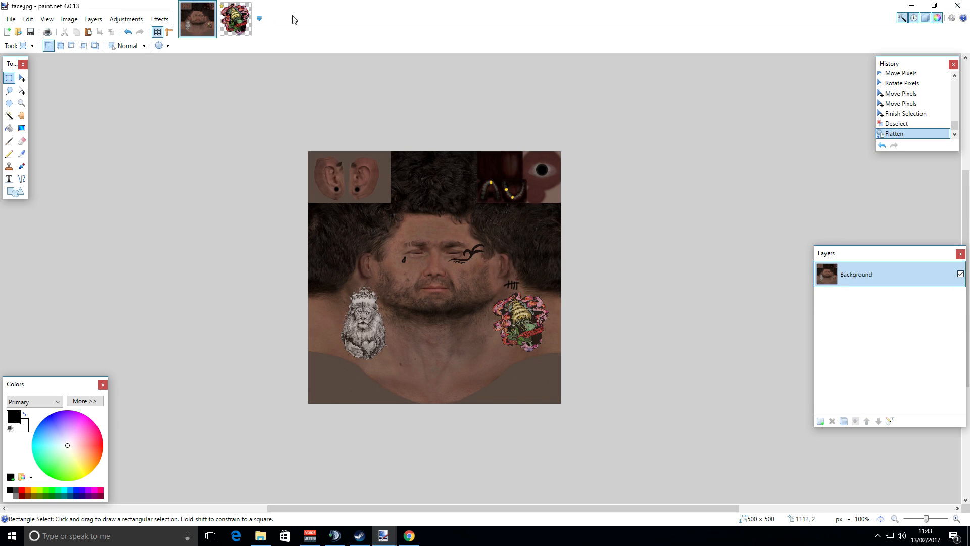
Close the untitled tattoo image without saving its changes.
click(246, 16)
click(249, 7)
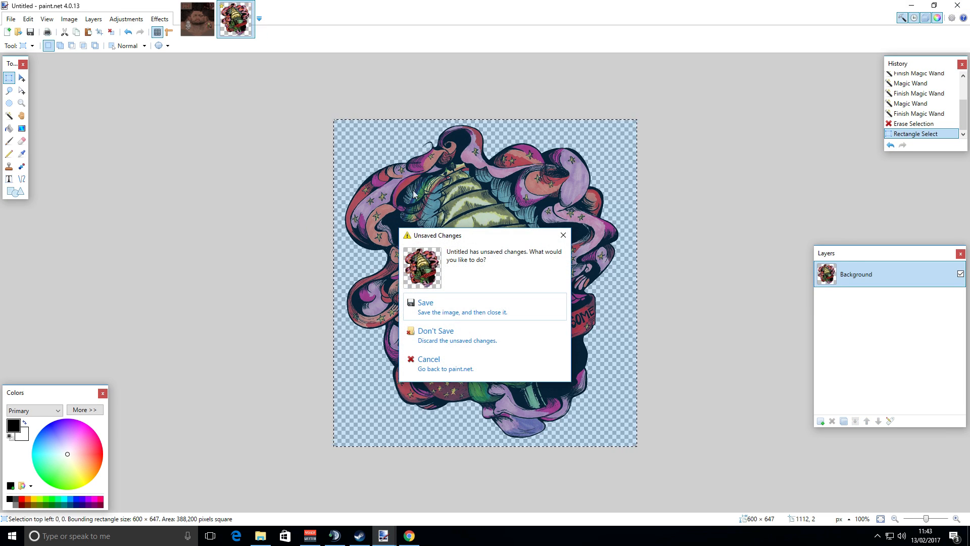
click(444, 342)
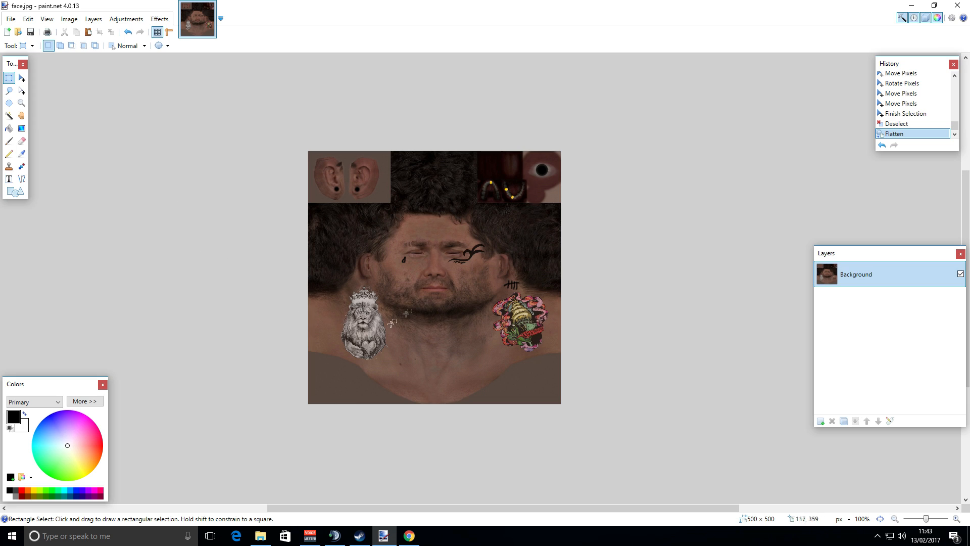
Close paint.net and the browser window.
click(952, 6)
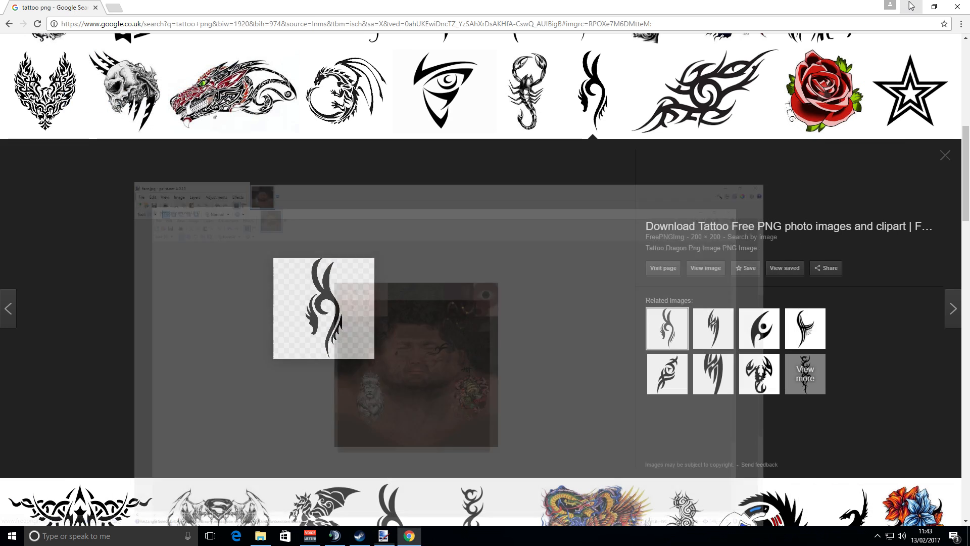
click(954, 6)
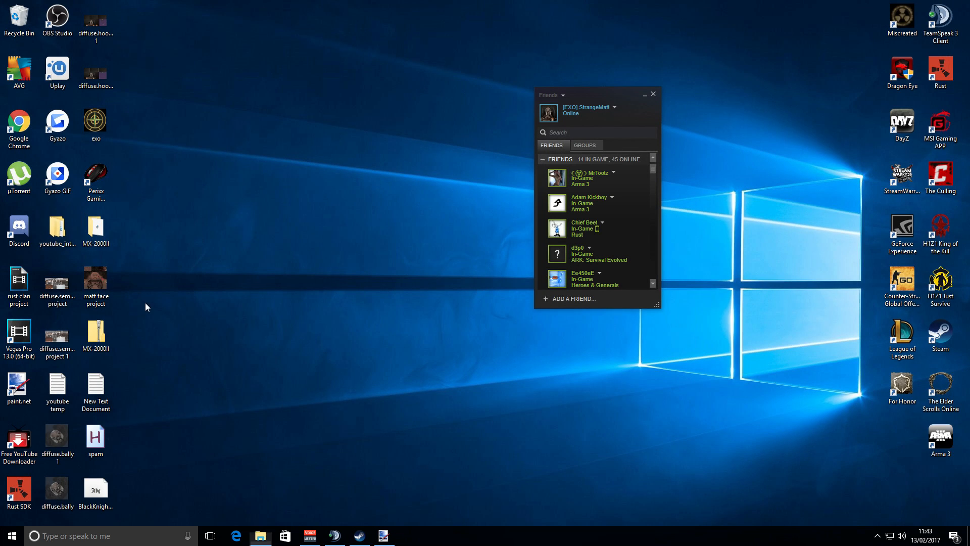
Launch Google Chrome from the Windows search.
double_click(96, 283)
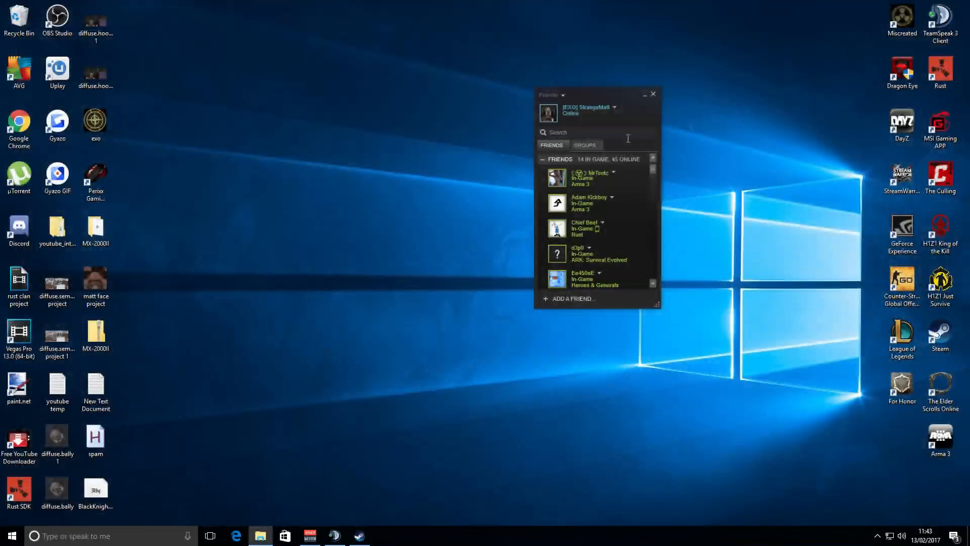
click(85, 539)
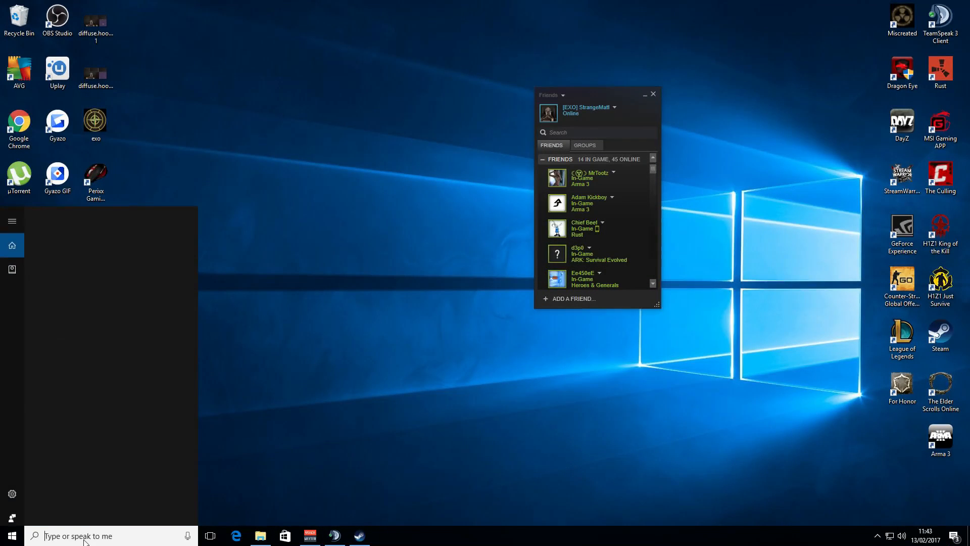
text(chrome)
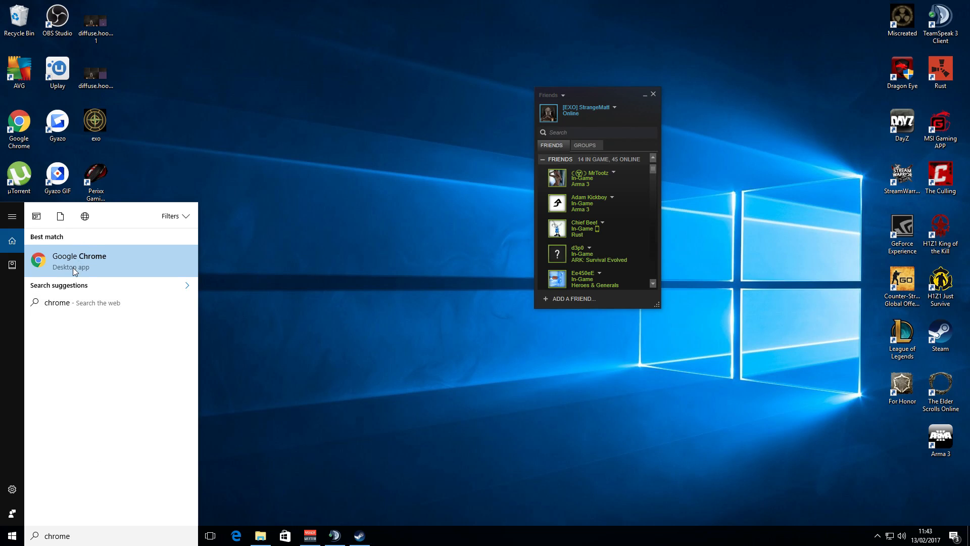
click(75, 270)
Search the web for photo compressor and open the Compress JPEG Images Online site.
text(photo)
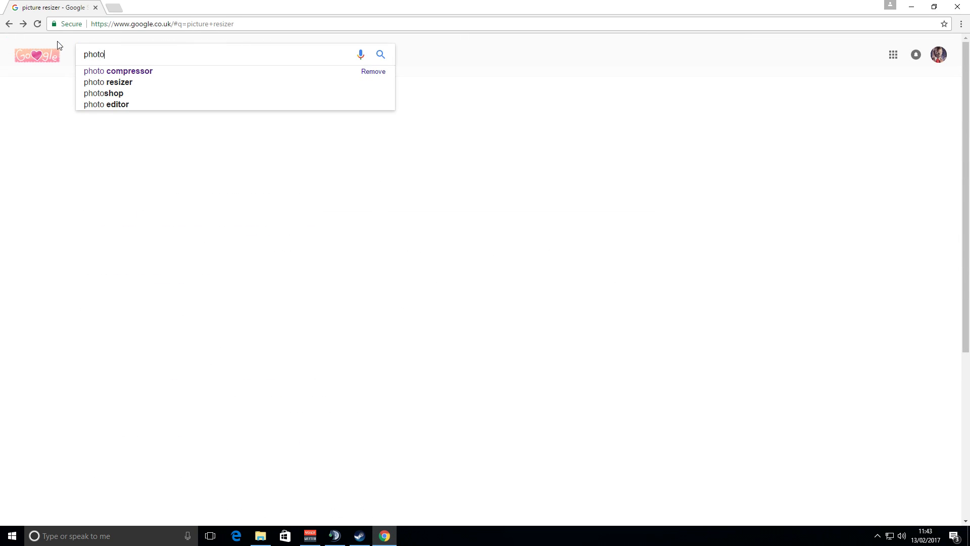
click(146, 72)
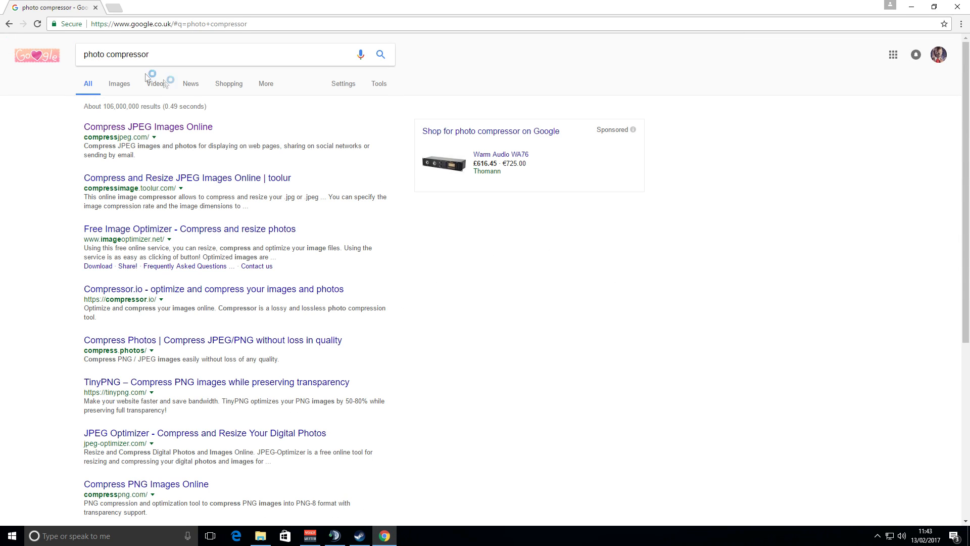
click(143, 130)
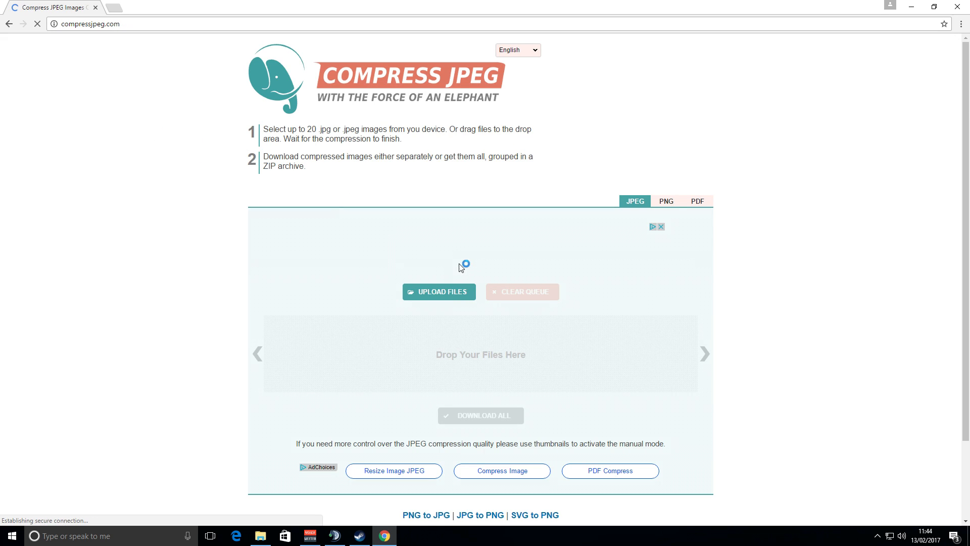
Upload face.jpg to compressjpeg.com and download the compressed result.
scroll(460, 263, down, 2)
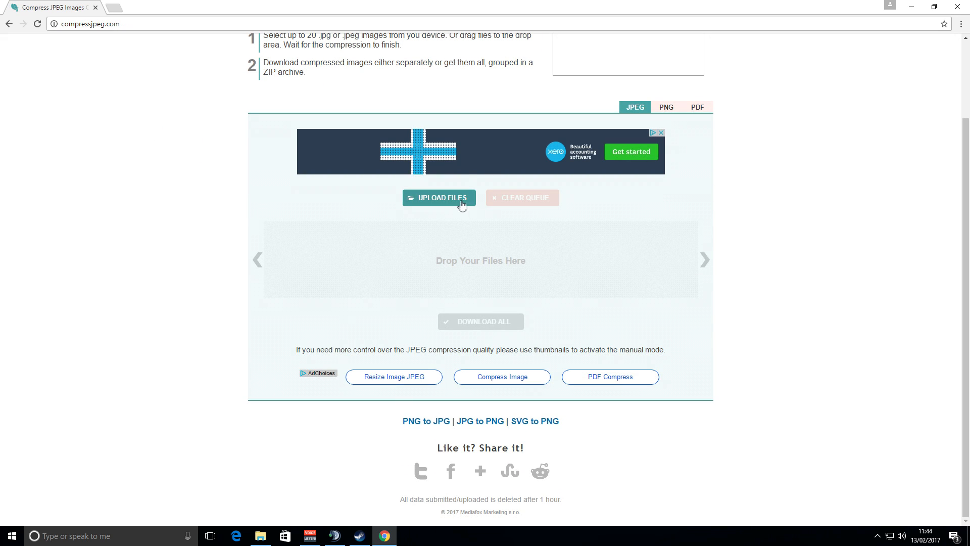
click(444, 197)
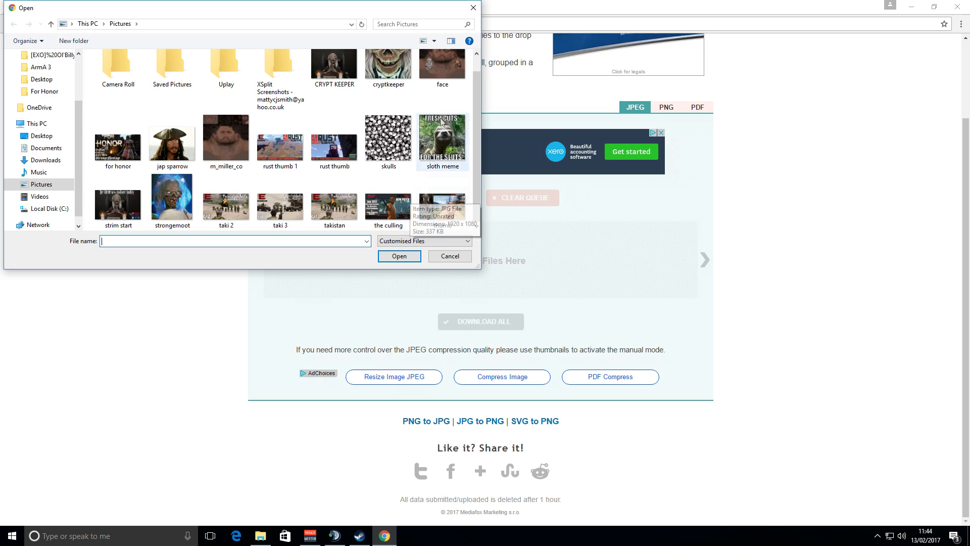
click(397, 256)
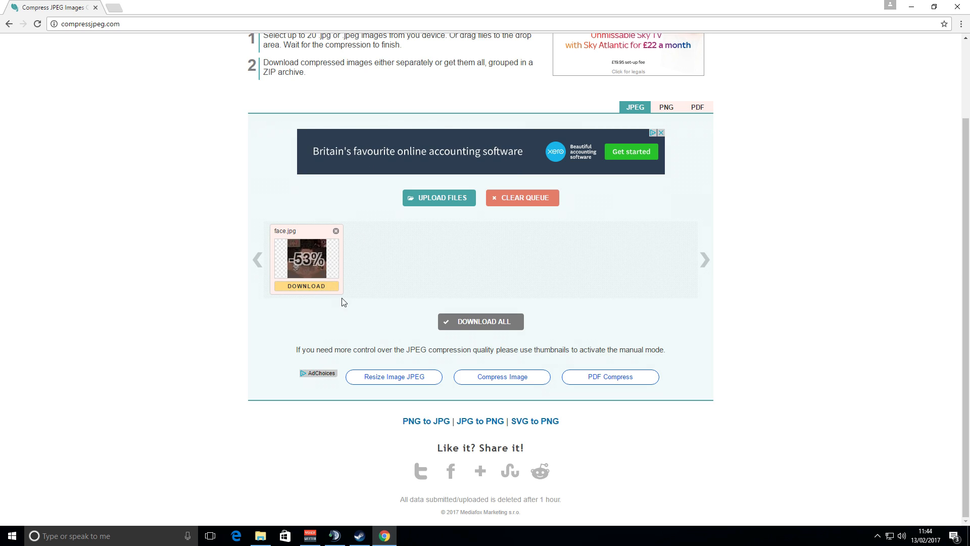
click(297, 287)
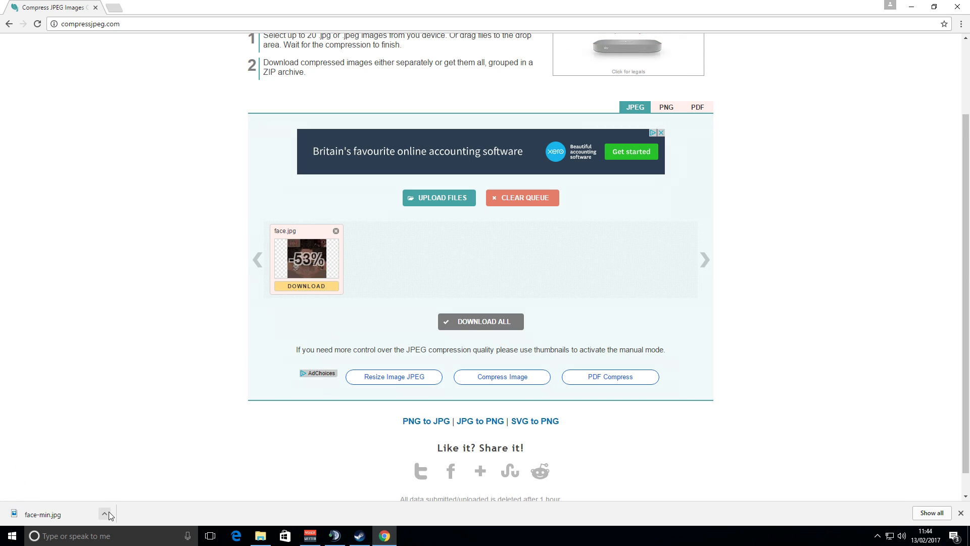
Open the downloaded face-min.jpg to check it, then close the viewer.
click(109, 512)
click(144, 449)
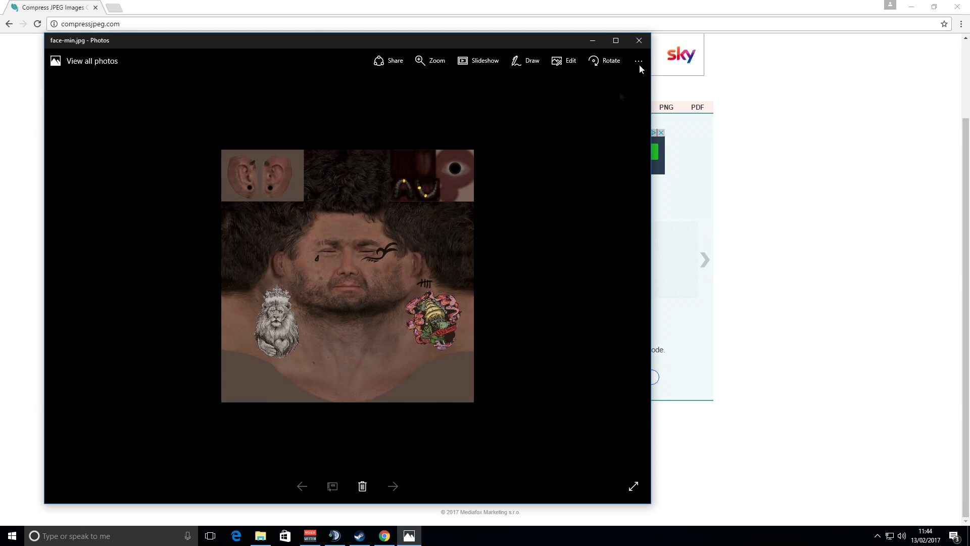
click(639, 43)
In the Downloads folder, rename face-min to face.
click(261, 536)
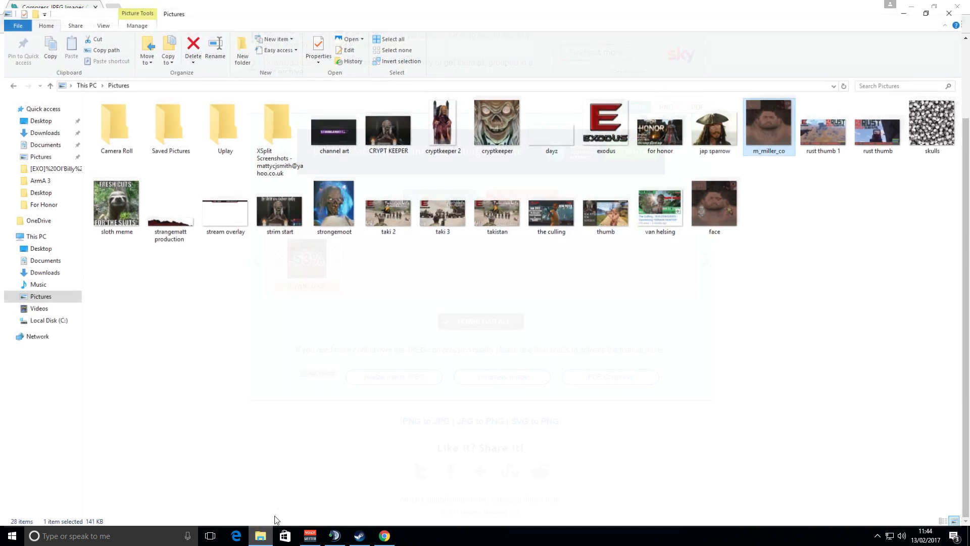
click(41, 267)
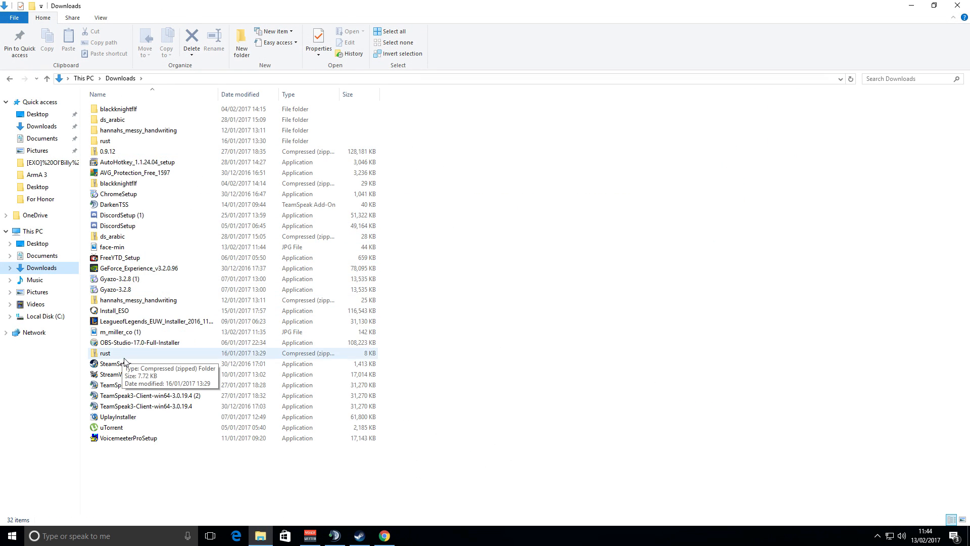
double_click(113, 246)
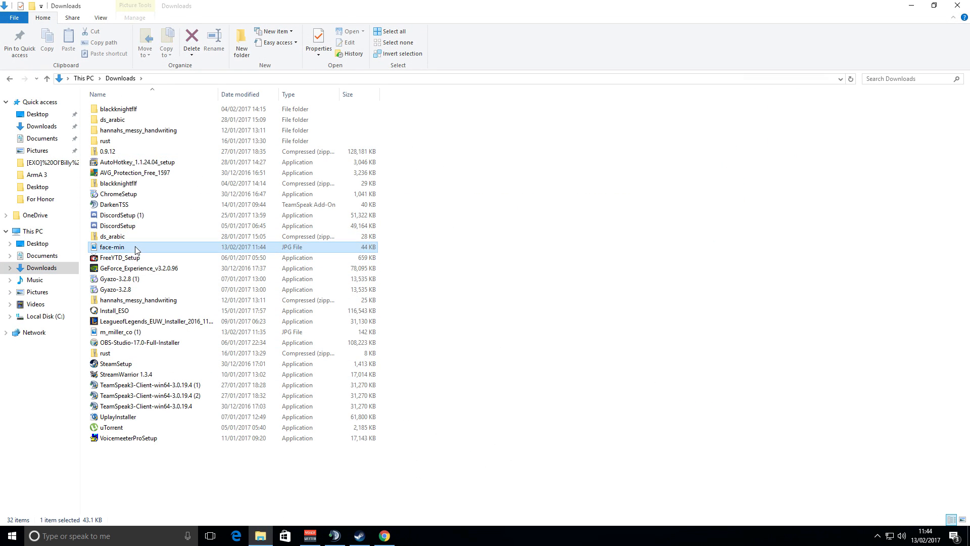
click(639, 40)
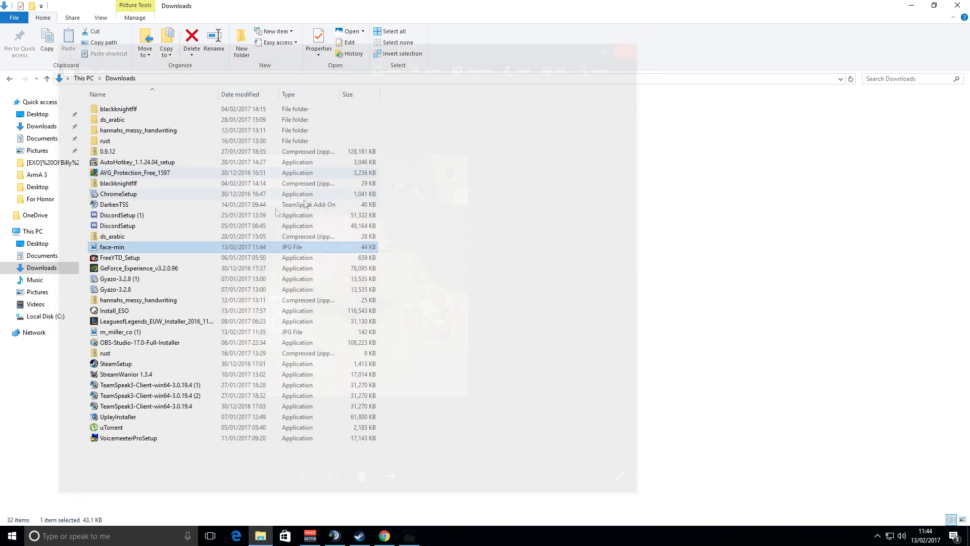
right_click(116, 249)
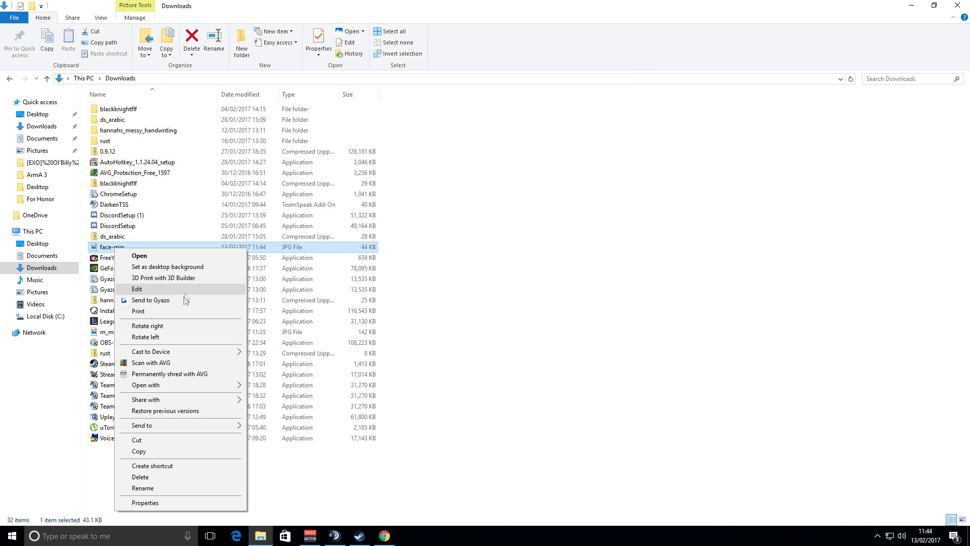
click(162, 488)
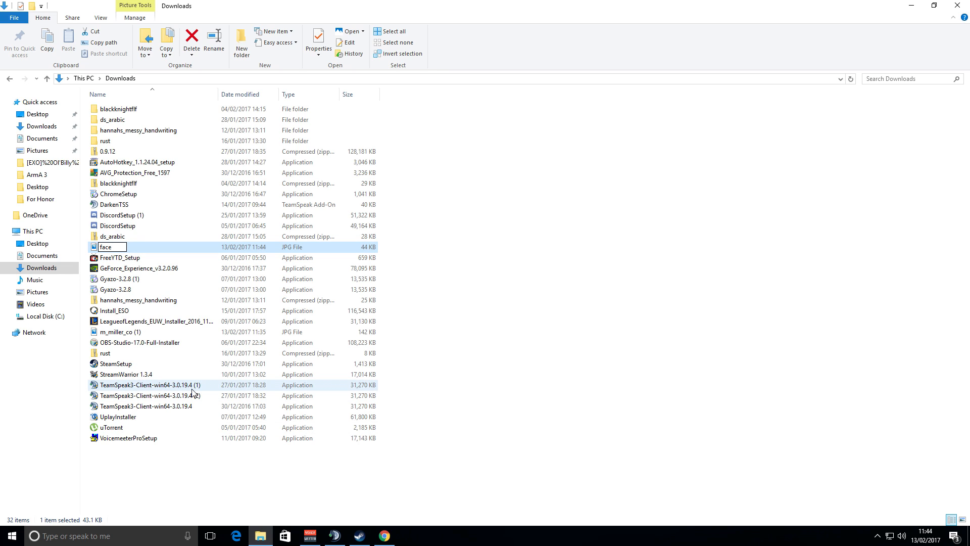
Open the player's profile folder inside Documents > Arma 3 - Other Profiles.
click(48, 163)
drag(116, 174, 161, 220)
drag(107, 175, 47, 247)
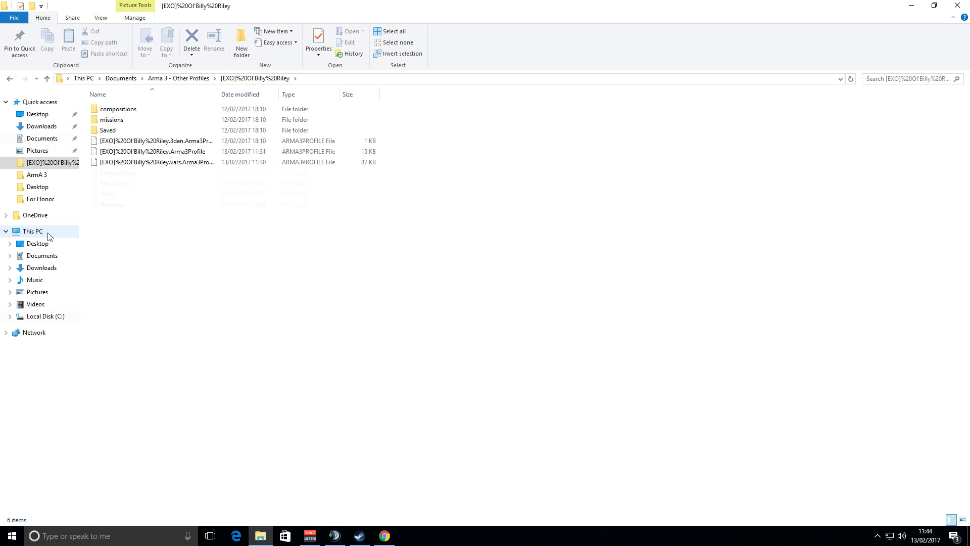
click(42, 138)
click(126, 120)
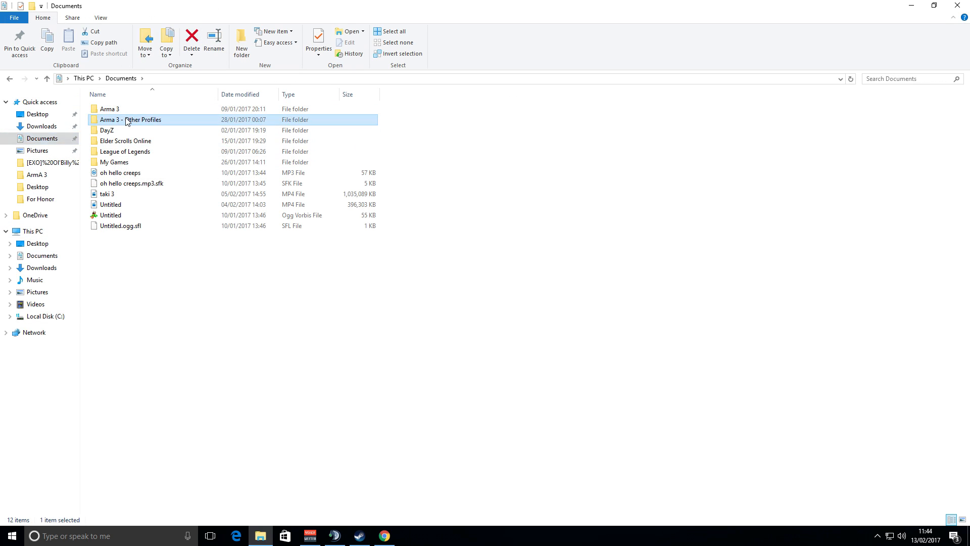
double_click(127, 120)
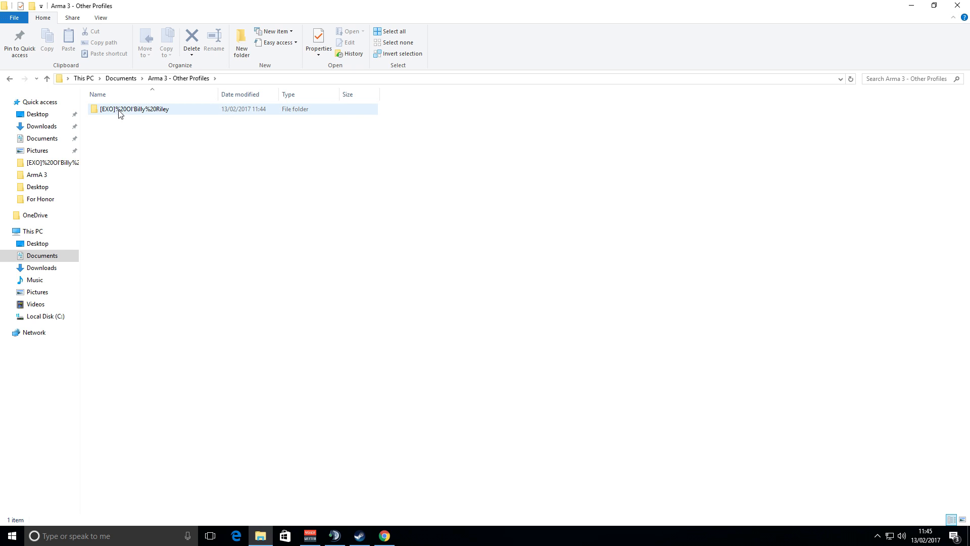
double_click(150, 114)
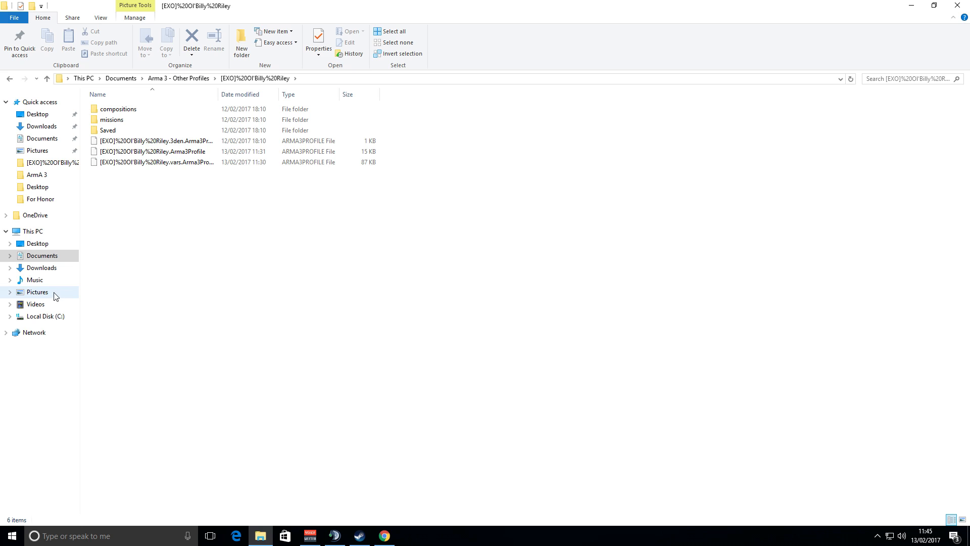
Open a second Downloads window and move face.jpg into the player's profile folder.
right_click(264, 531)
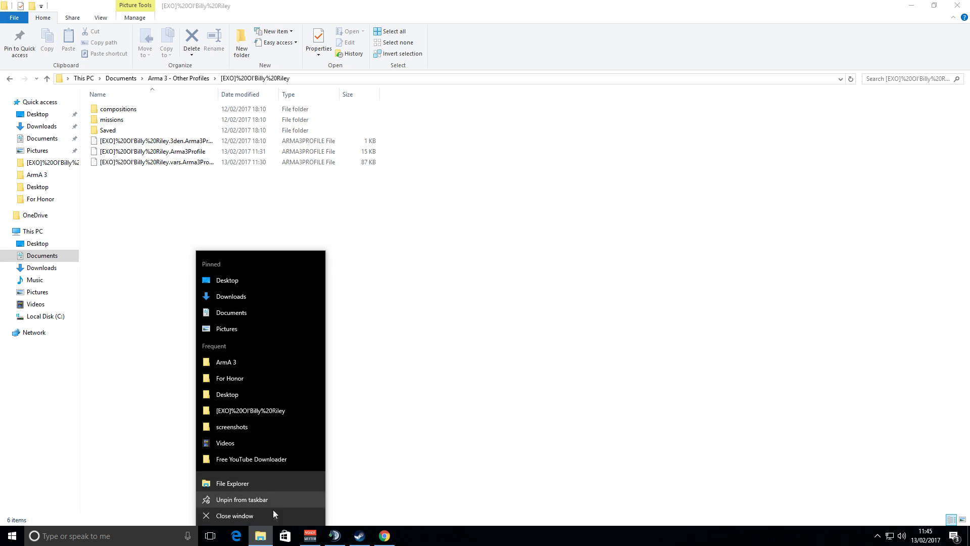
click(247, 294)
scroll(498, 208, down, 3)
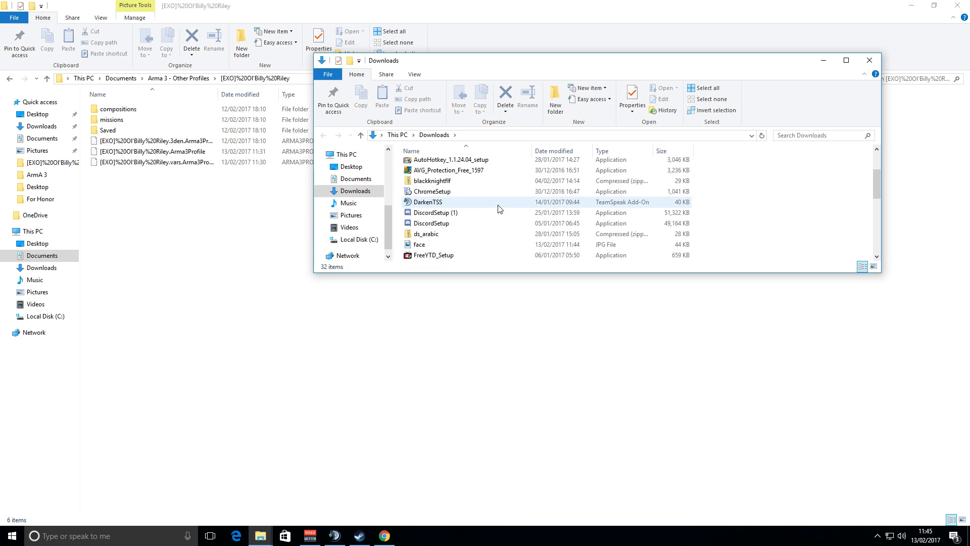
drag(430, 213, 128, 213)
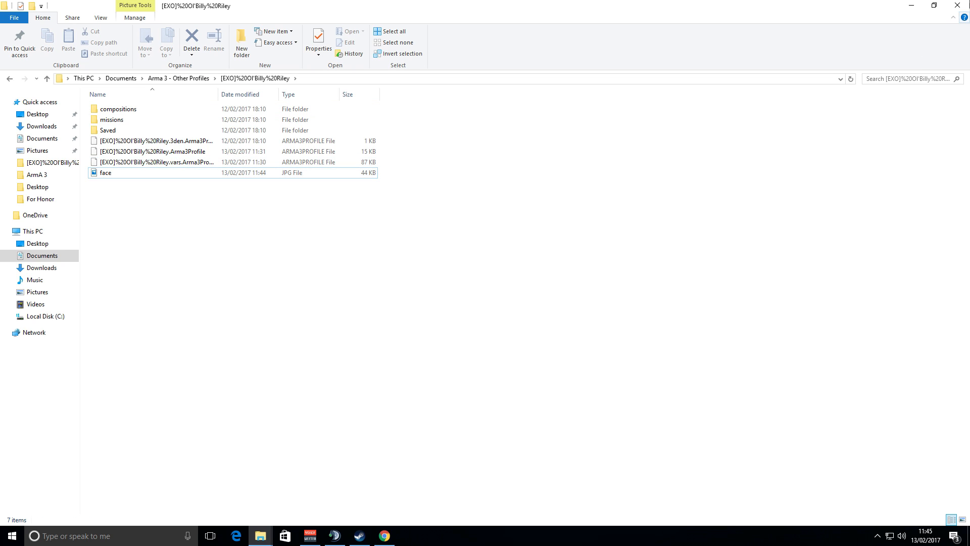
Close the open windows and launch Arma 3 from the desktop.
click(916, 11)
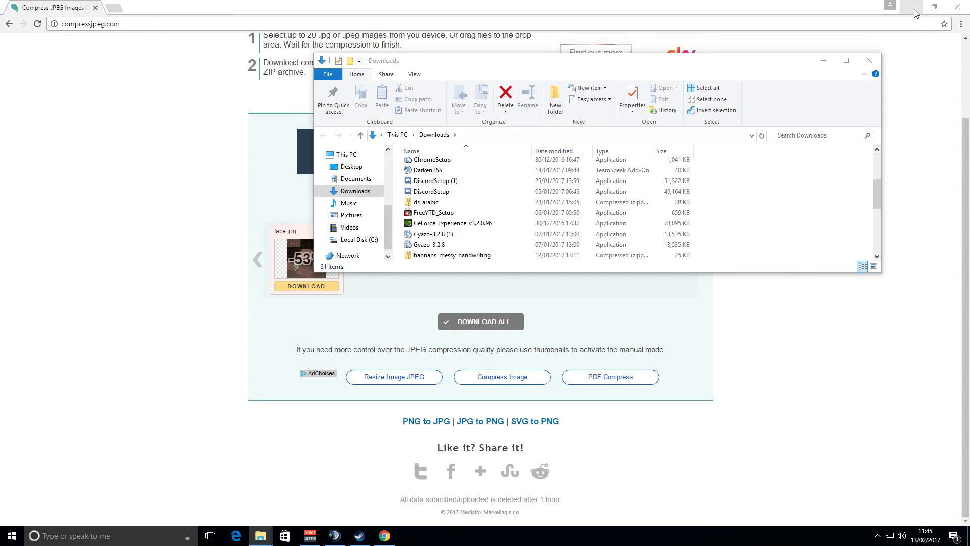
click(870, 62)
click(959, 7)
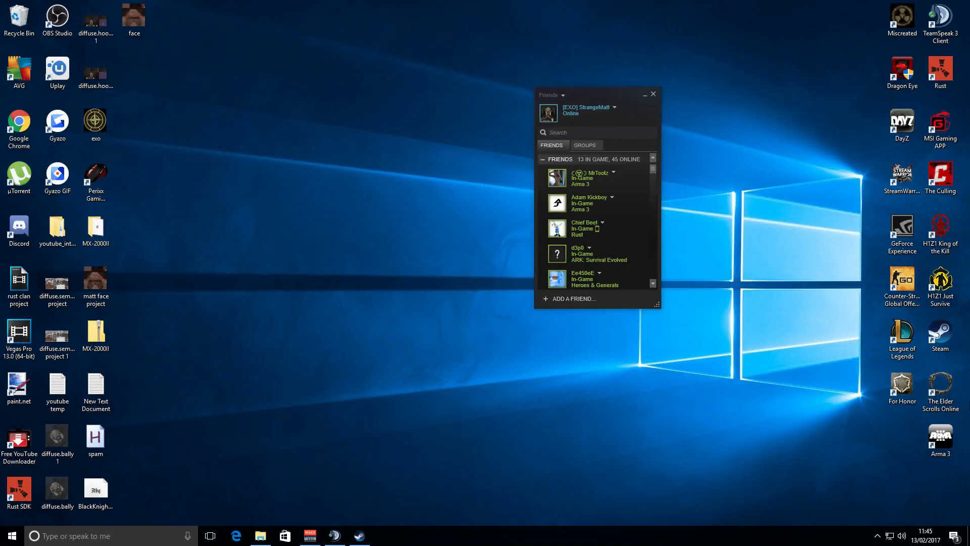
double_click(939, 440)
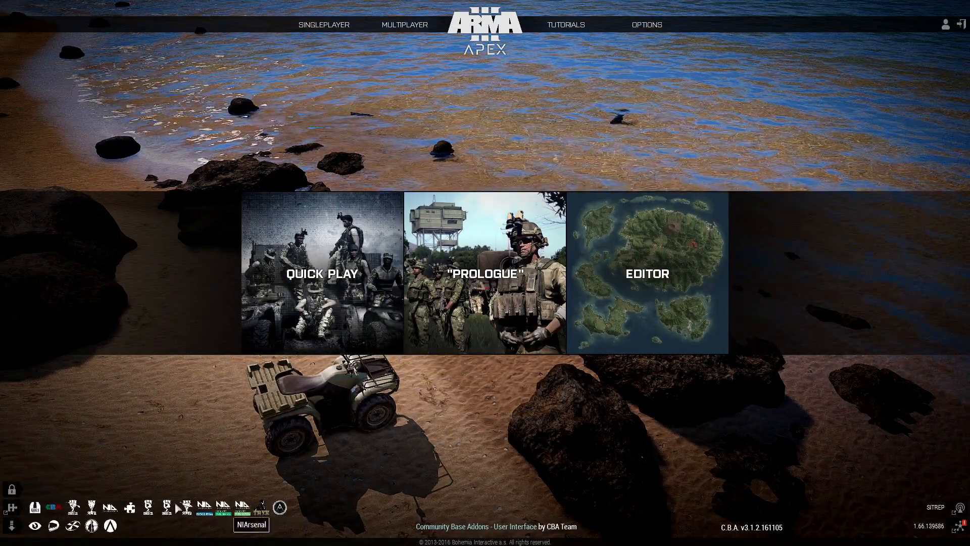
Open the player profile's avatar editor and set the face to Custom face.
mouse_move(945, 25)
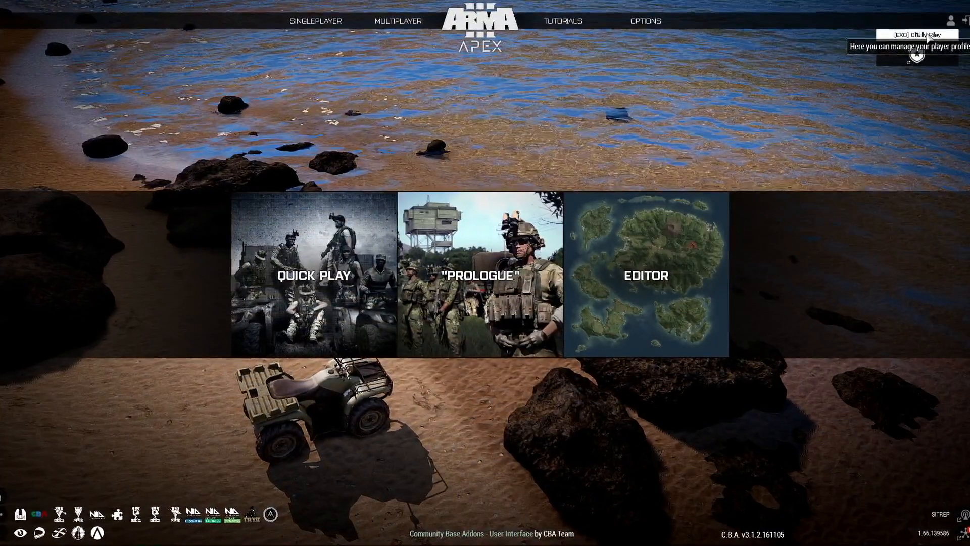
click(923, 39)
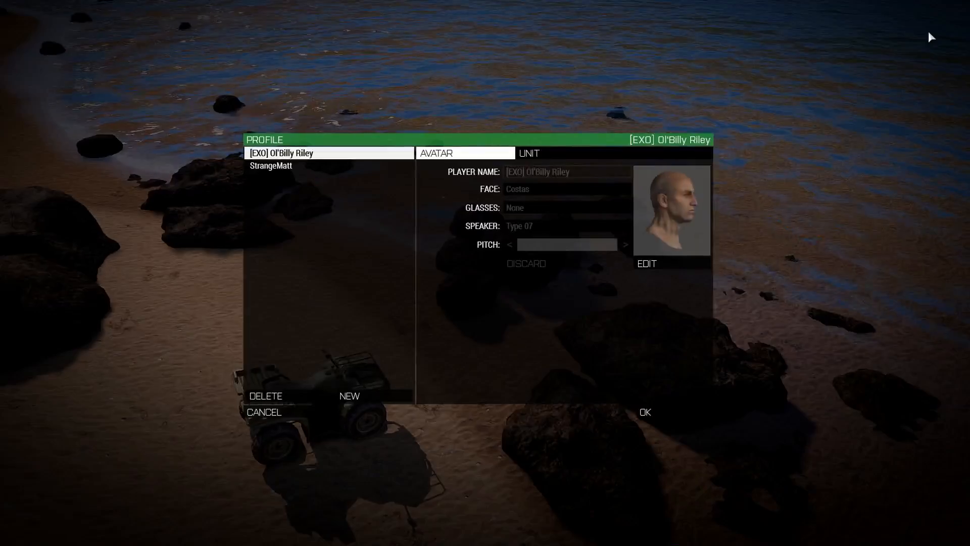
click(668, 267)
click(622, 189)
scroll(581, 240, up, 10)
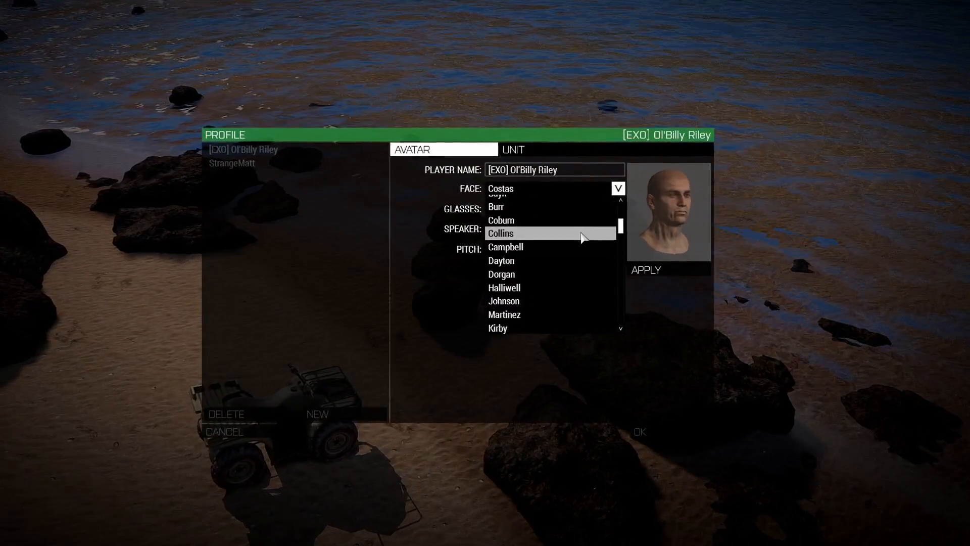
scroll(581, 238, up, 5)
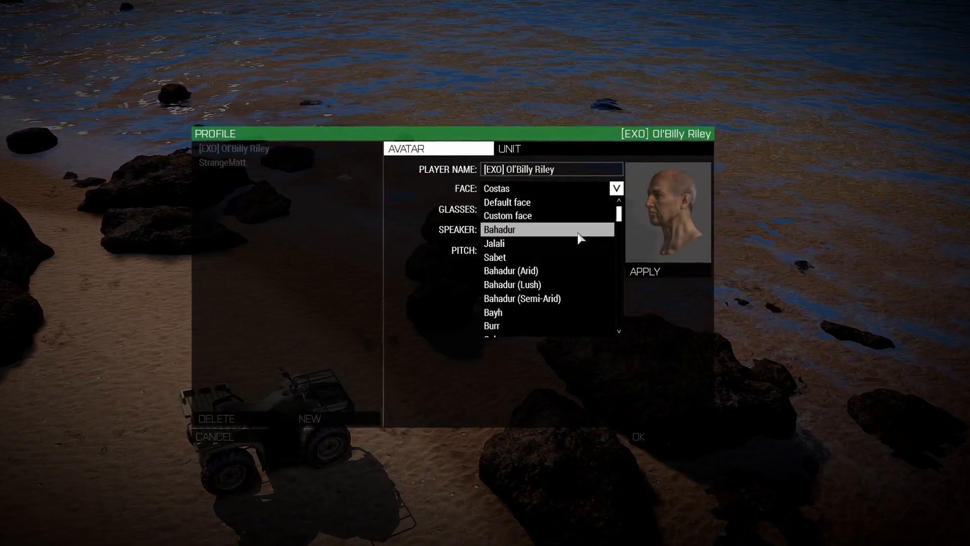
click(545, 220)
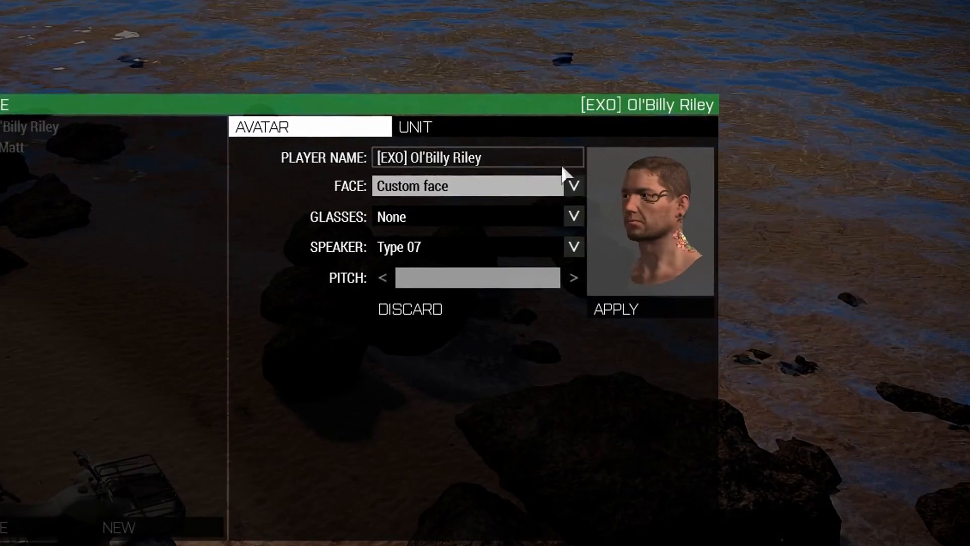
Switch the face to Bahadur (Arid), then Collins, then back to Custom face to refresh the preview.
click(576, 186)
click(445, 312)
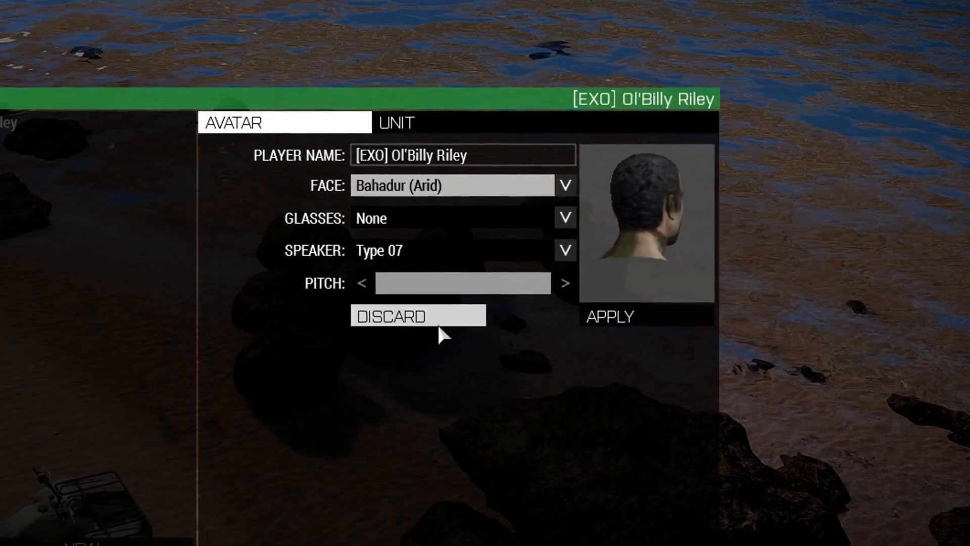
click(560, 185)
click(405, 360)
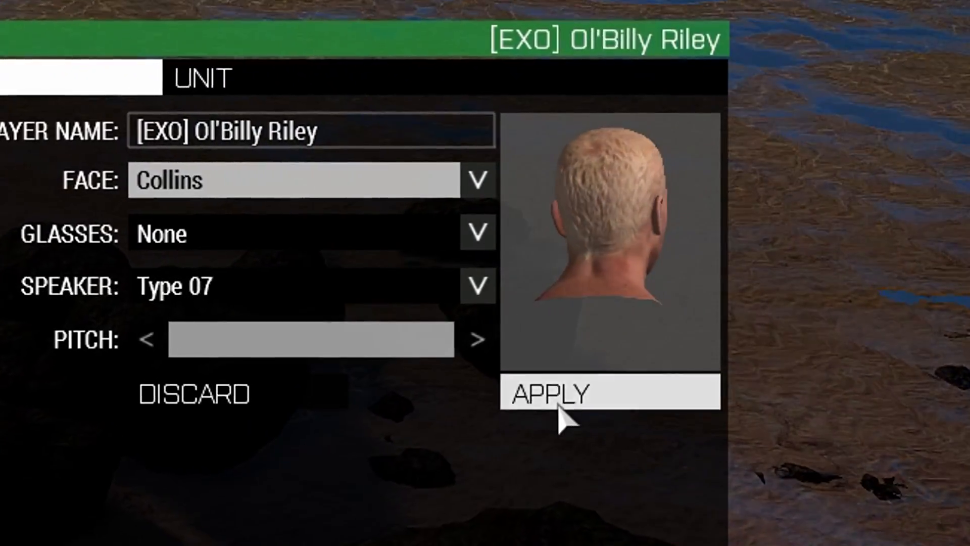
click(479, 181)
scroll(261, 380, up, 2)
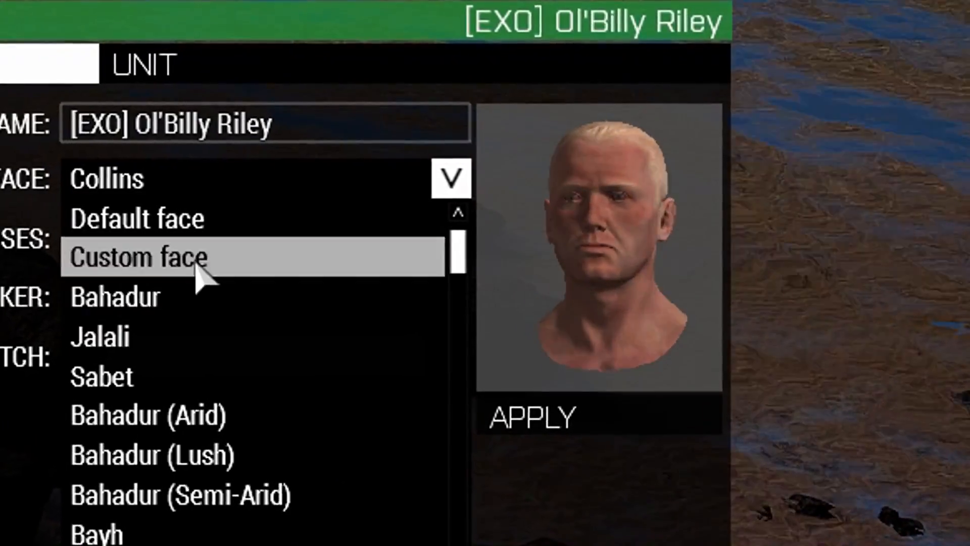
click(197, 264)
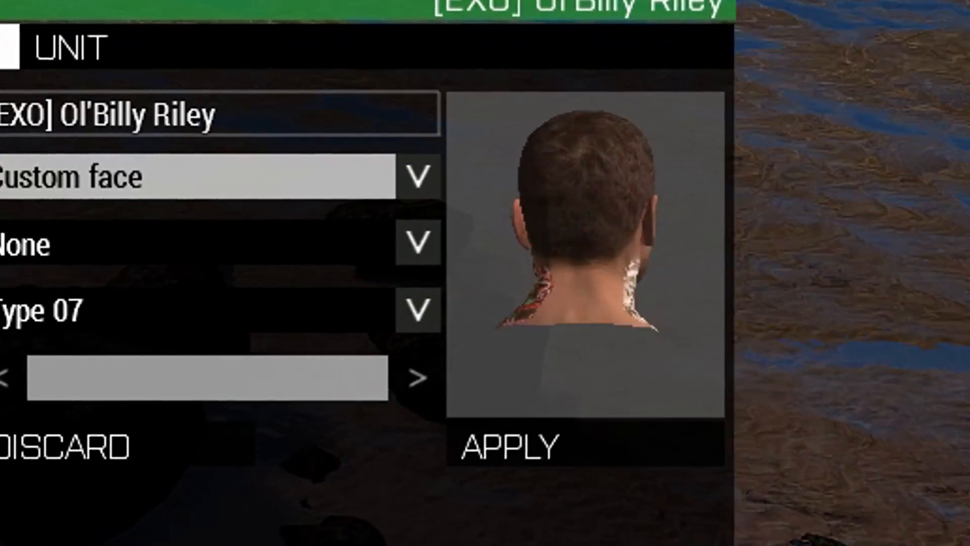